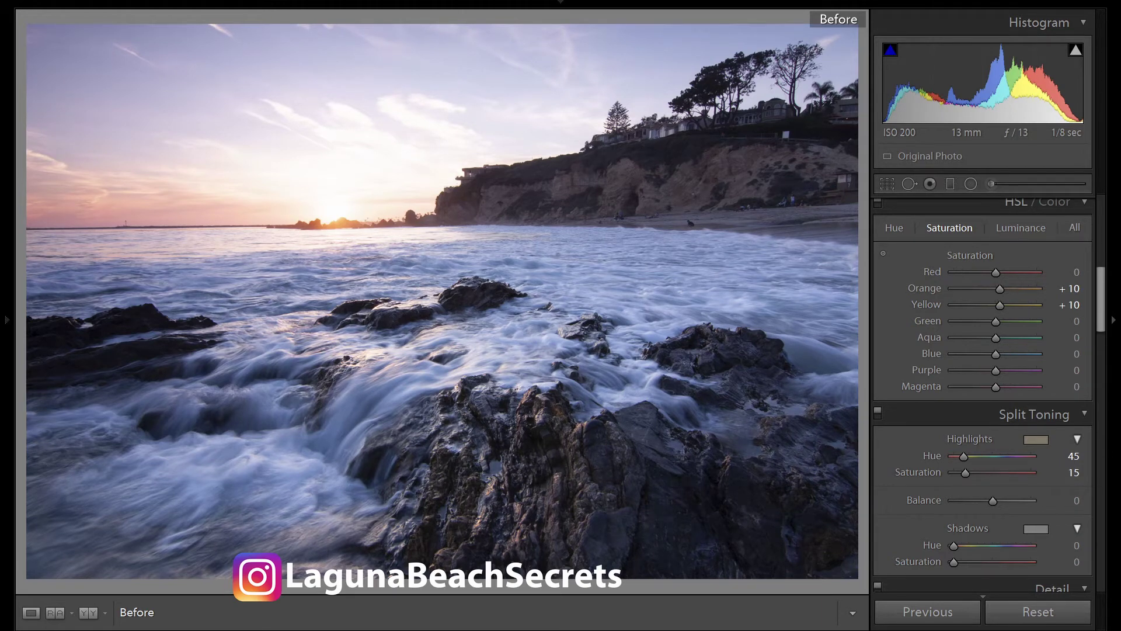
# Switch from the Before preview back to the current, unedited Develop view of the seascape.
pyautogui.press('\\')
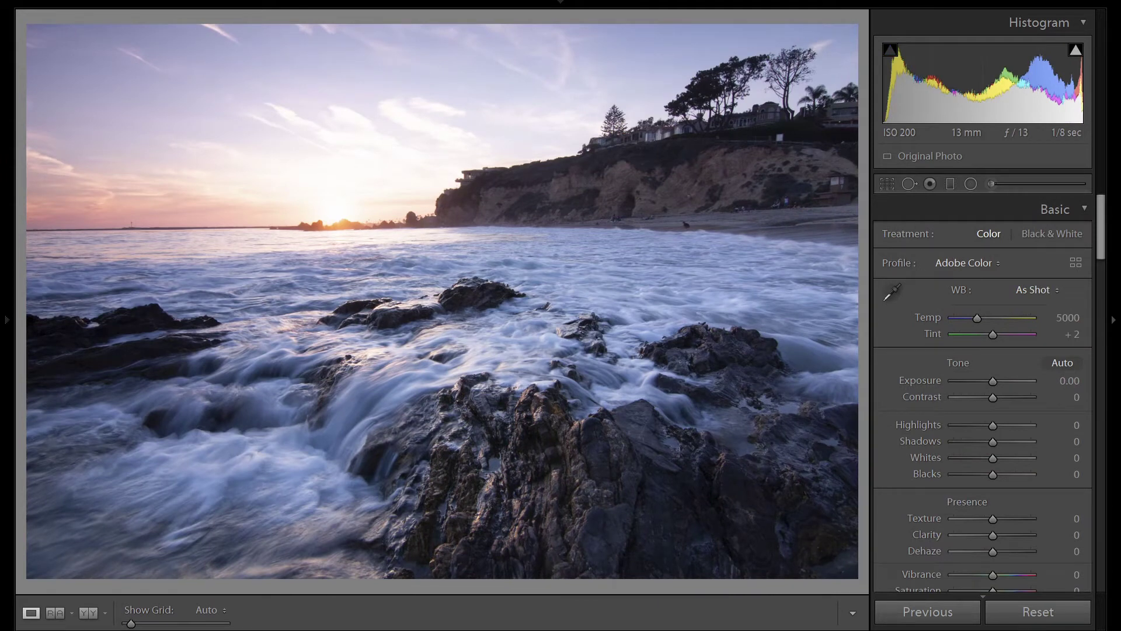
# Level the horizon by rotating the photo +0.7 with Constrain Crop enabled.
pyautogui.scroll(-15, 1068, 468)
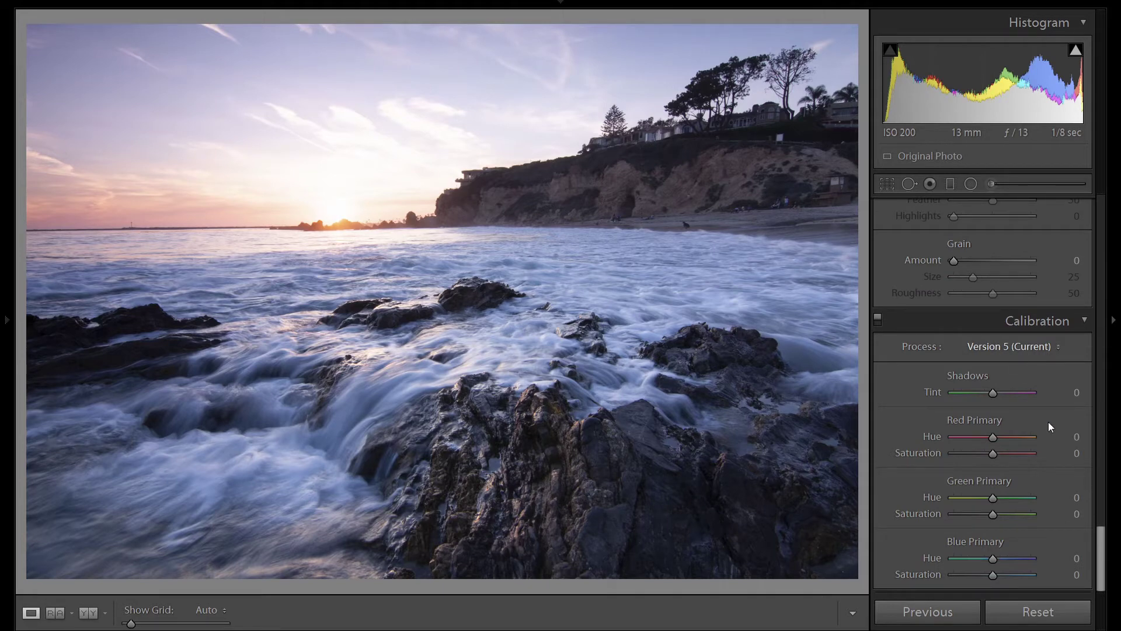
pyautogui.scroll(4, 1045, 432)
pyautogui.scroll(4, 1039, 439)
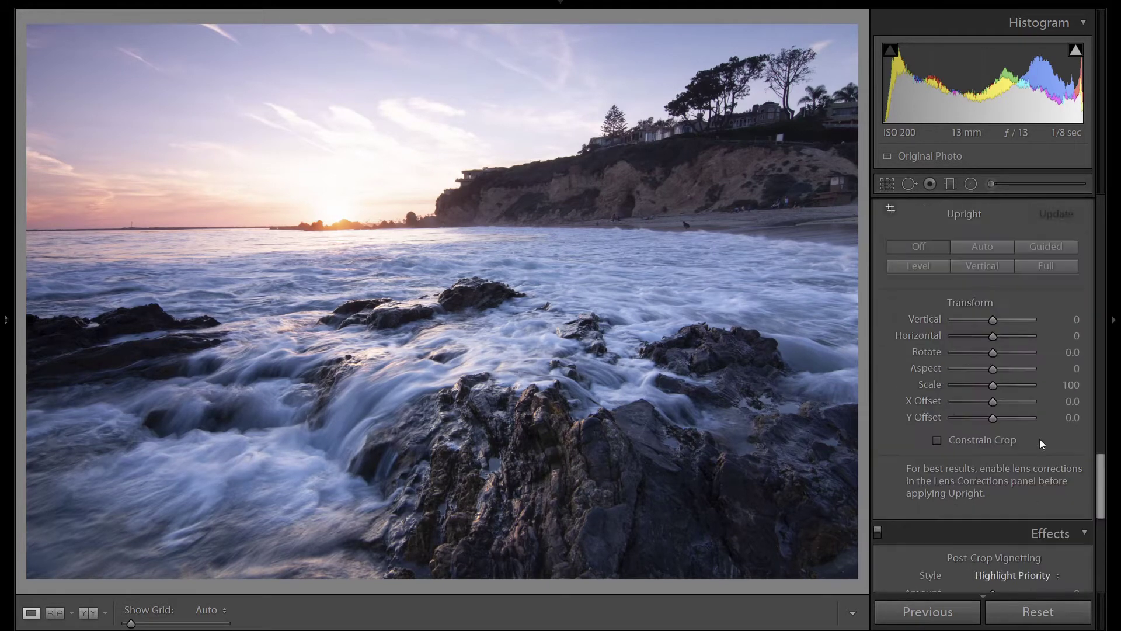
pyautogui.click(1004, 439)
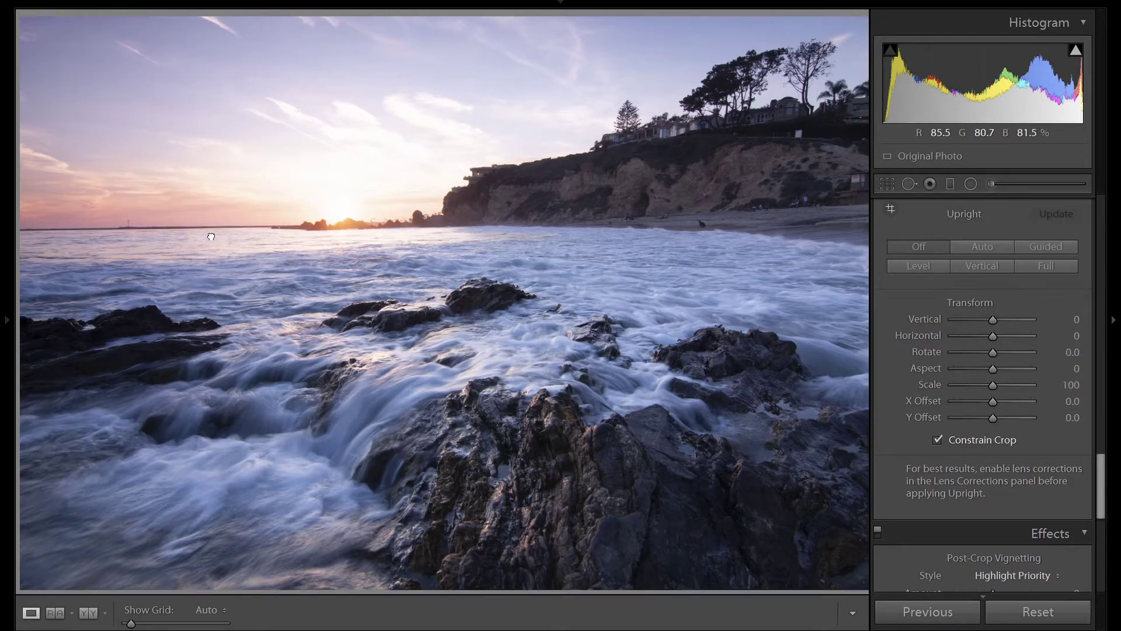
pyautogui.click(225, 231)
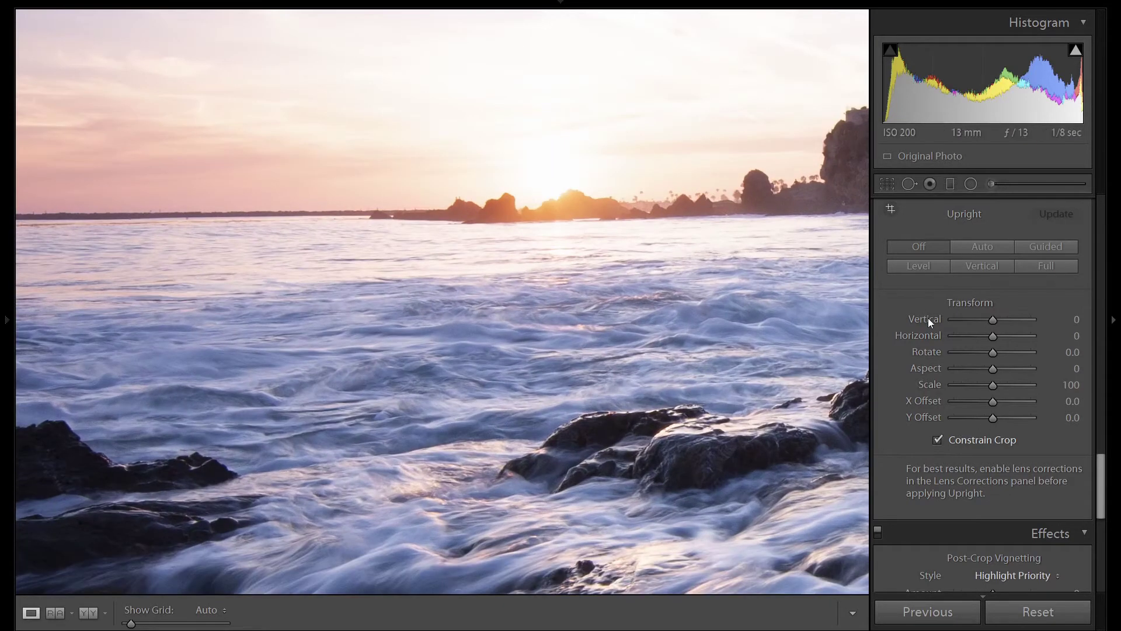
pyautogui.moveTo(989, 352); pyautogui.dragTo(994, 353)
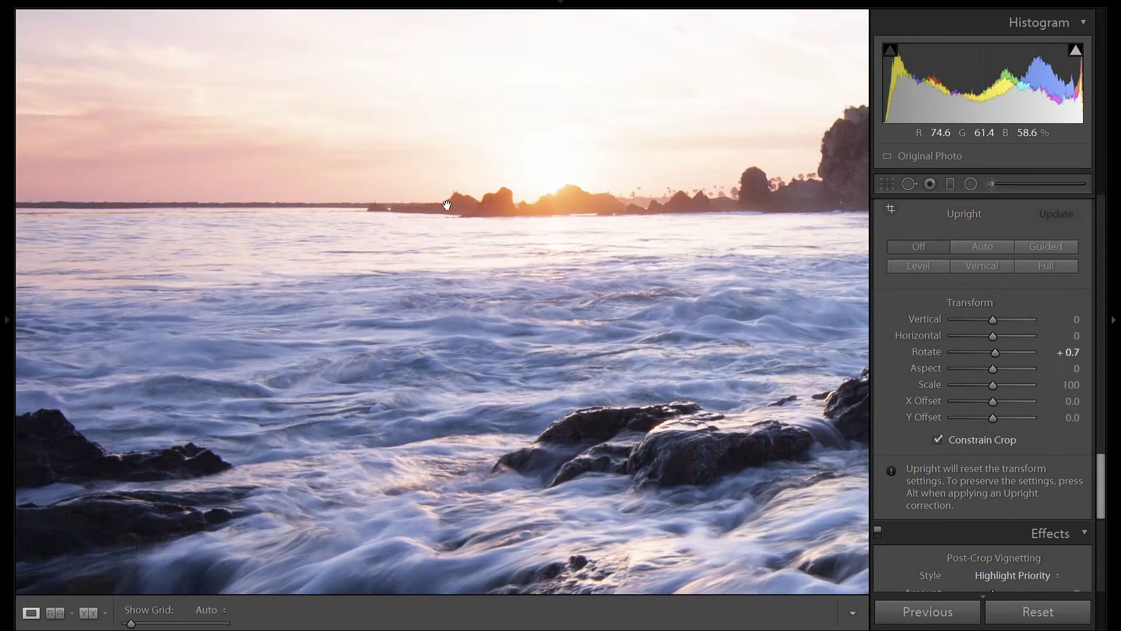
pyautogui.click(447, 204)
pyautogui.scroll(5, 1031, 417)
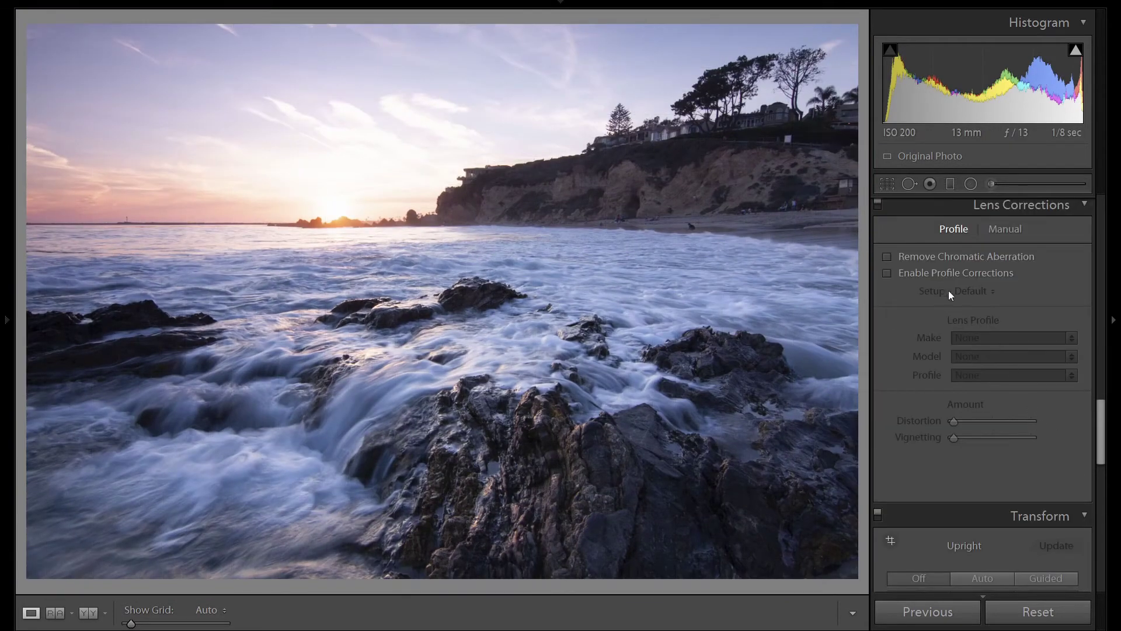
# Remove chromatic aberration and enable the Tokina AT-X 116 PRO lens profile corrections.
pyautogui.click(916, 256)
pyautogui.click(921, 272)
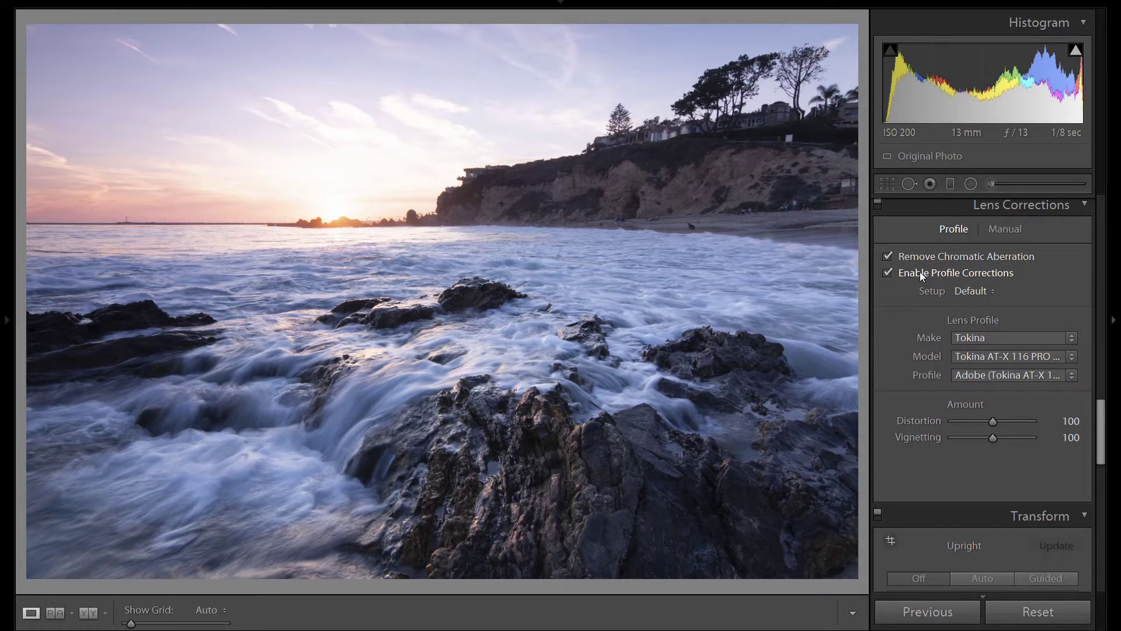
pyautogui.scroll(6, 920, 272)
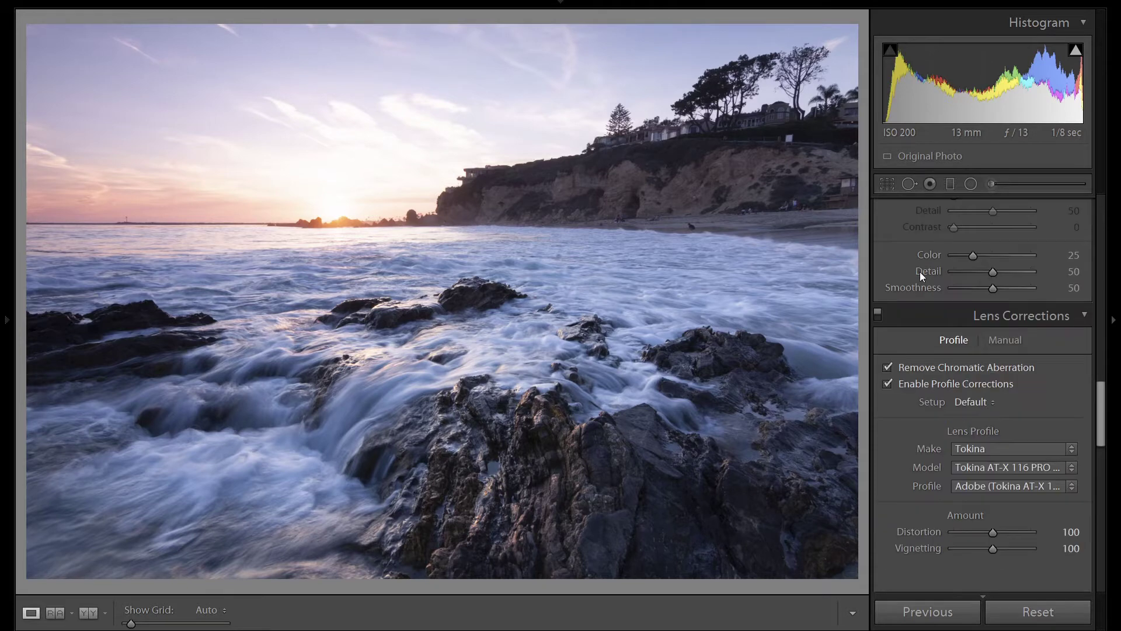
# Set Sharpening Amount to 100 and raise Masking so only detailed edges get sharpened.
pyautogui.click(1066, 321)
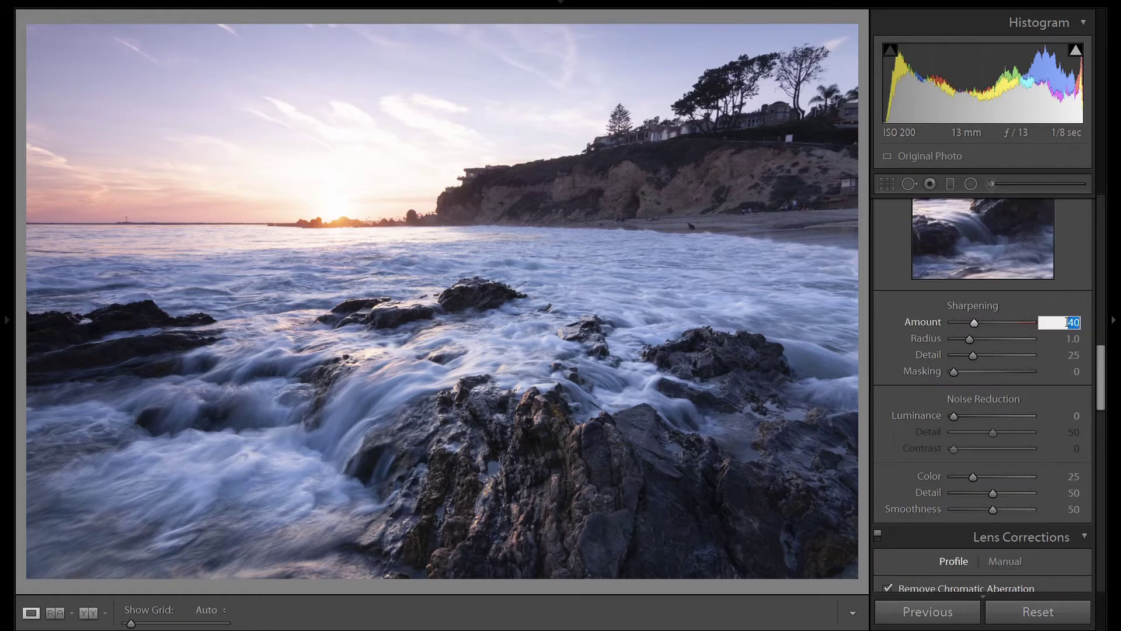
pyautogui.write('100')
pyautogui.press('Return')
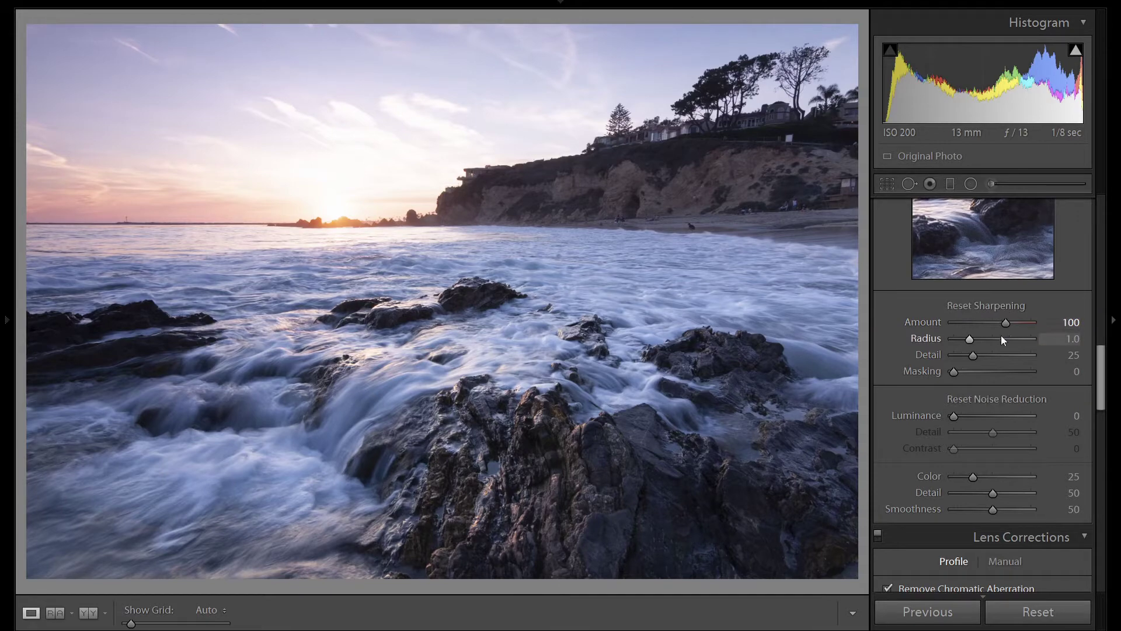
pyautogui.keyDown('alt'); pyautogui.click(954, 371); pyautogui.keyUp('alt')
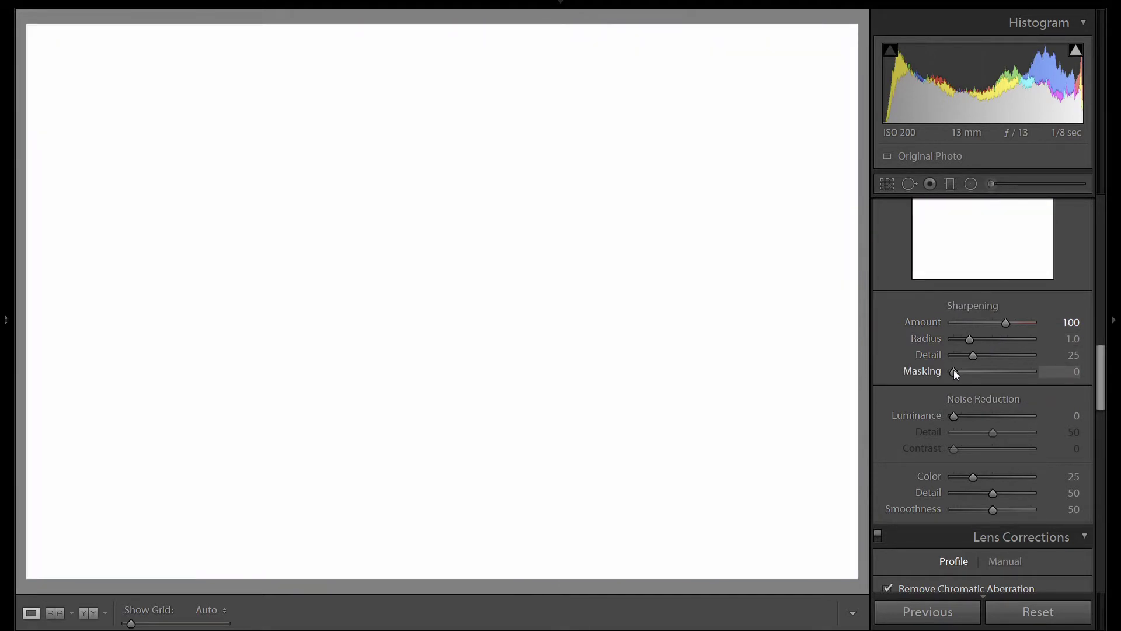
pyautogui.write('50')
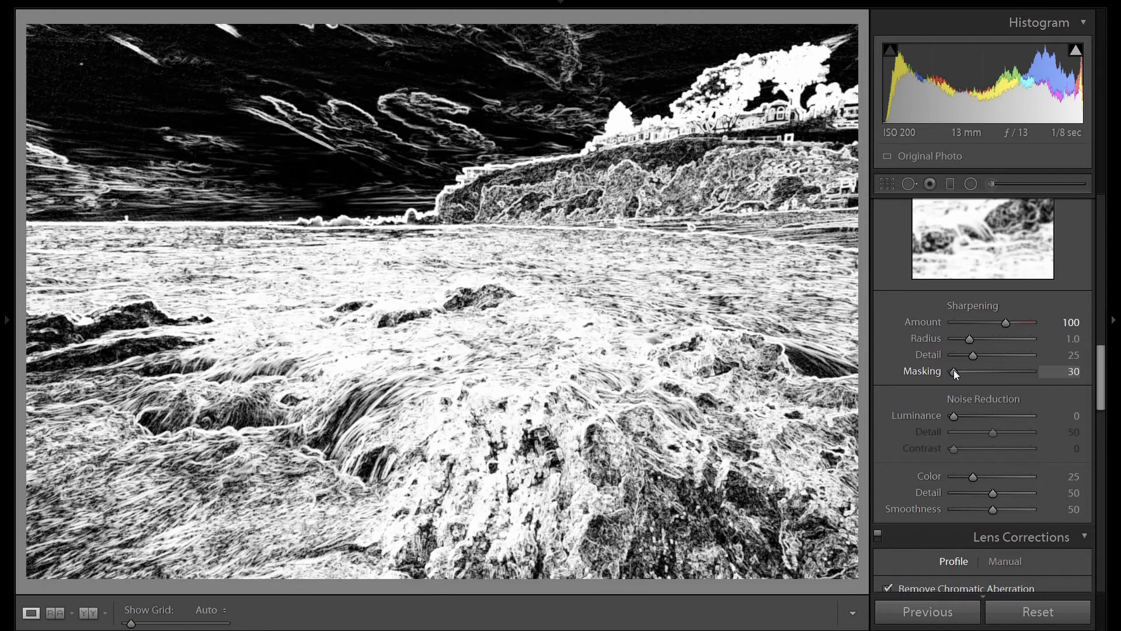
pyautogui.write('80')
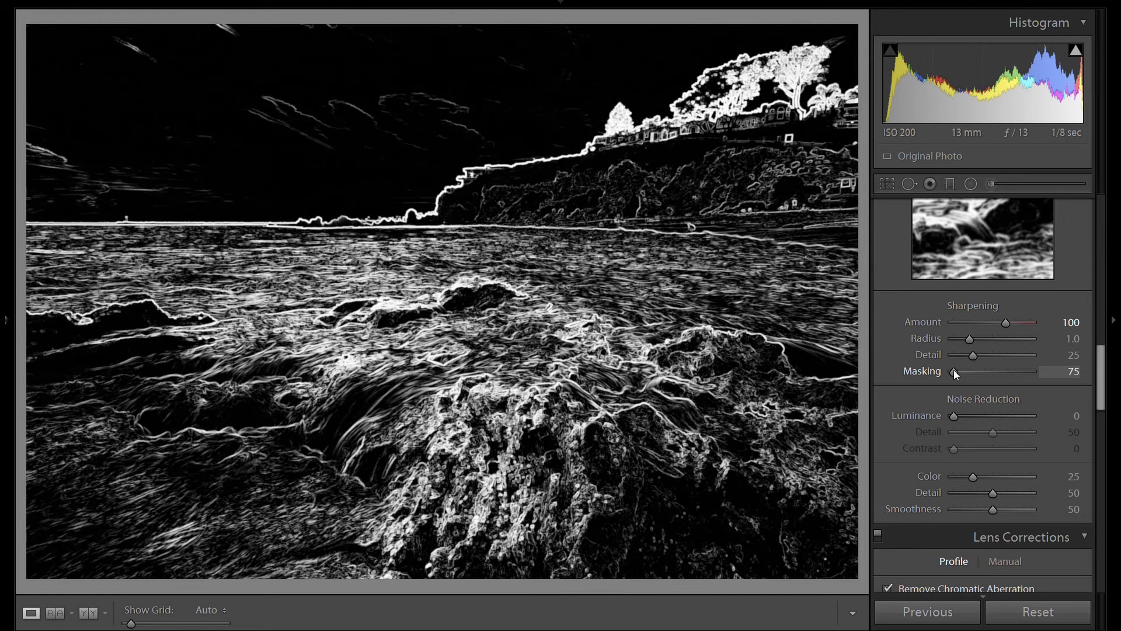
pyautogui.write('85')
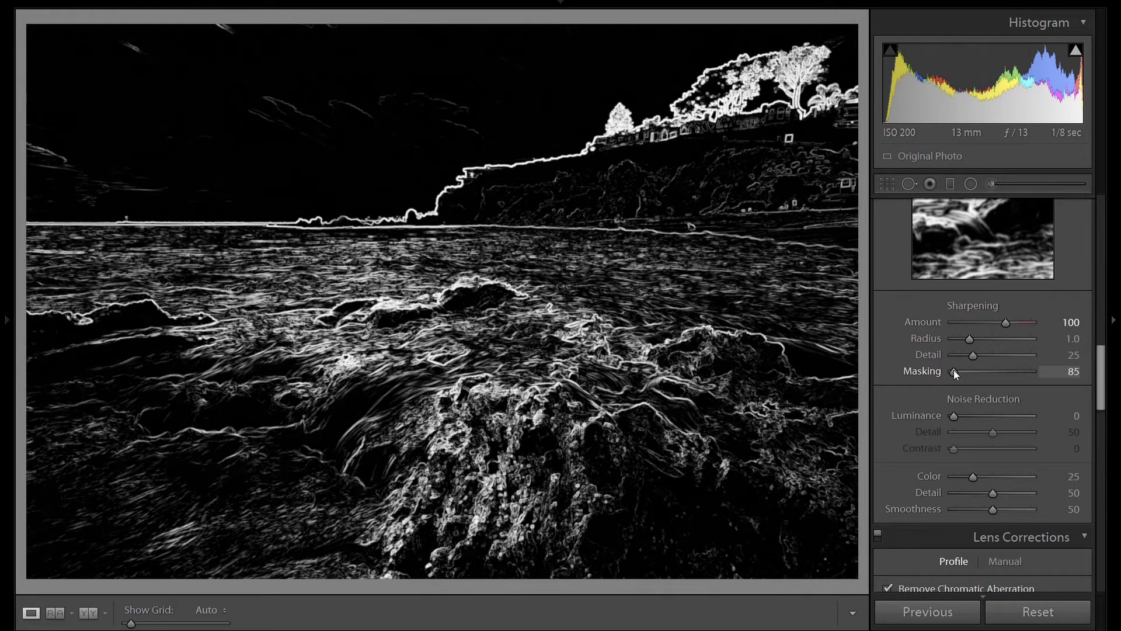
pyautogui.press('Return')
pyautogui.scroll(5, 1049, 405)
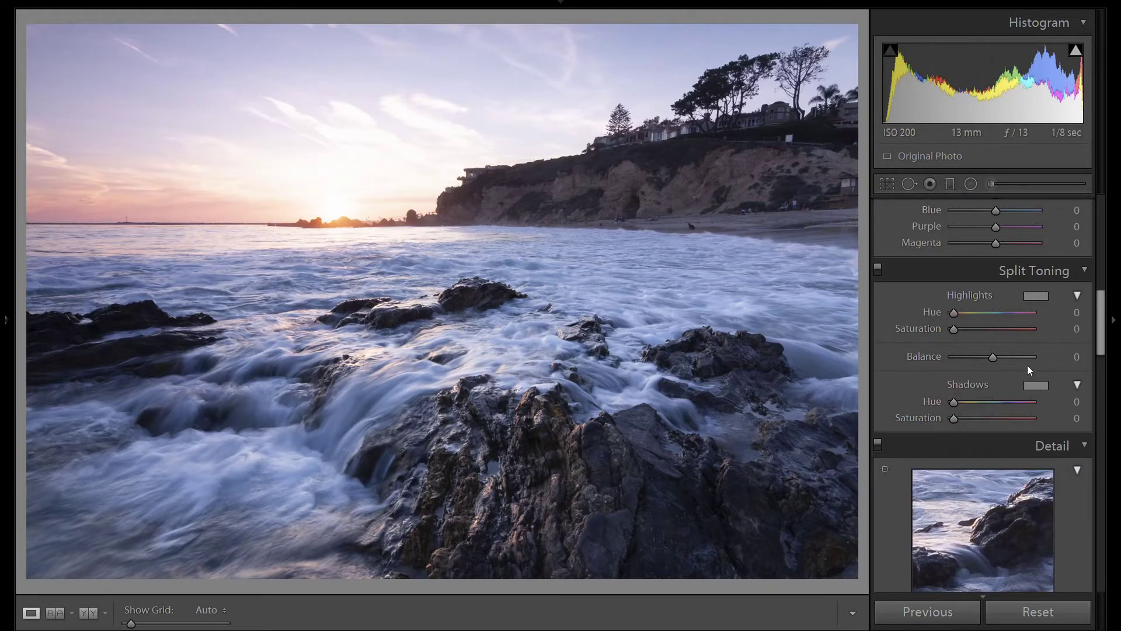
# Warm the white balance by raising Temp to 7500.
pyautogui.scroll(4, 1073, 382)
pyautogui.scroll(8, 1074, 382)
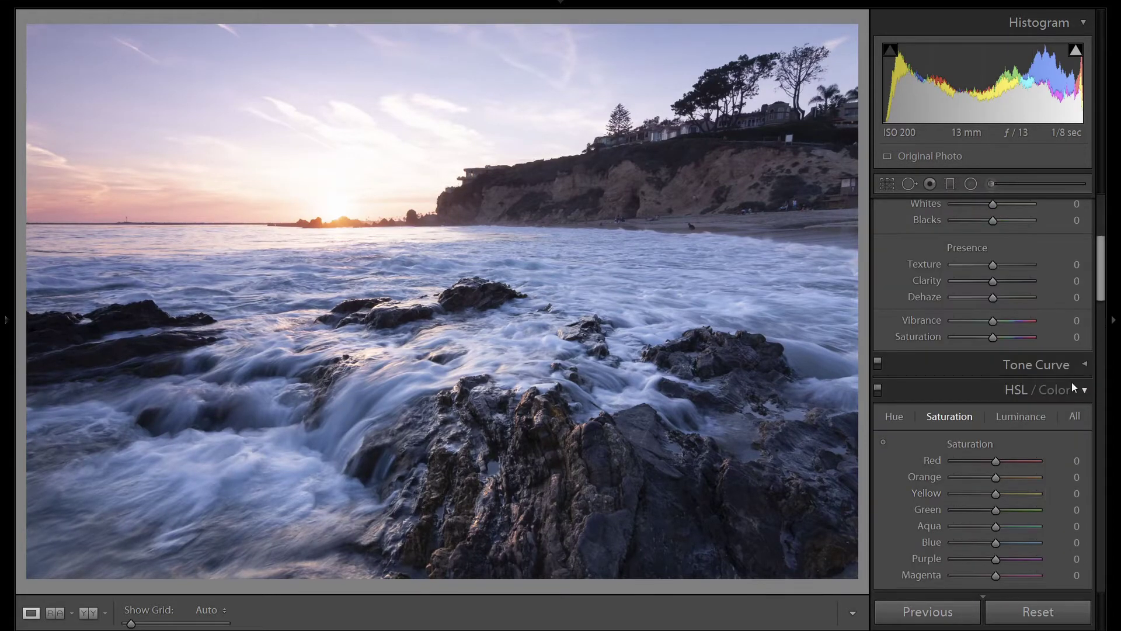
pyautogui.scroll(5, 1072, 387)
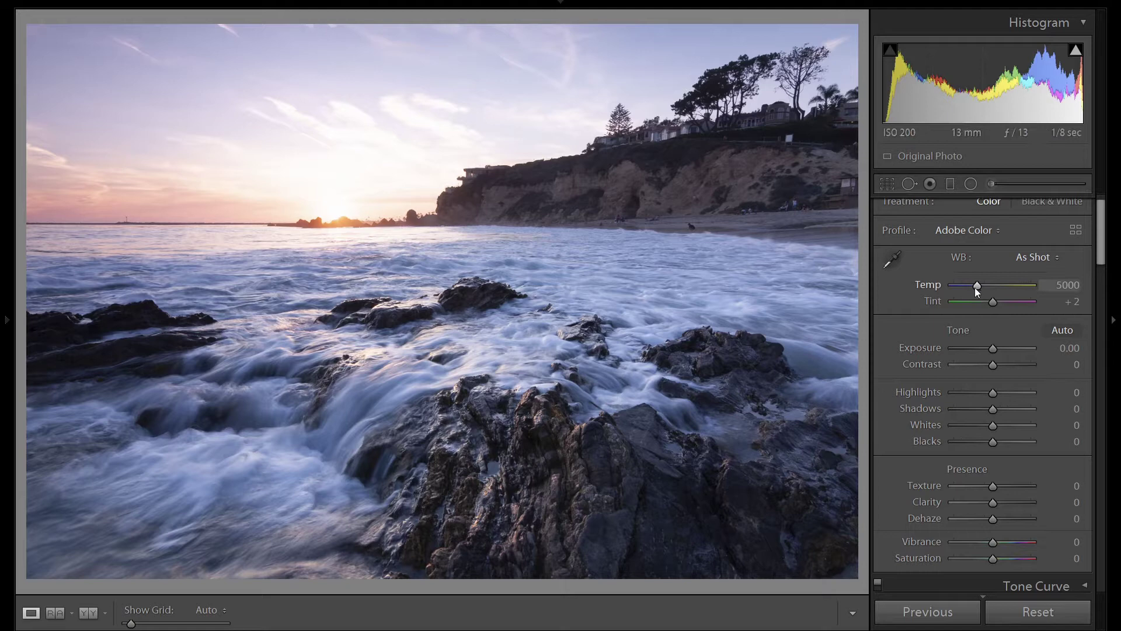
pyautogui.press('Up')
pyautogui.press('Up')
pyautogui.press('Up')
pyautogui.press('Up')
pyautogui.press('Up')
pyautogui.press('Up')
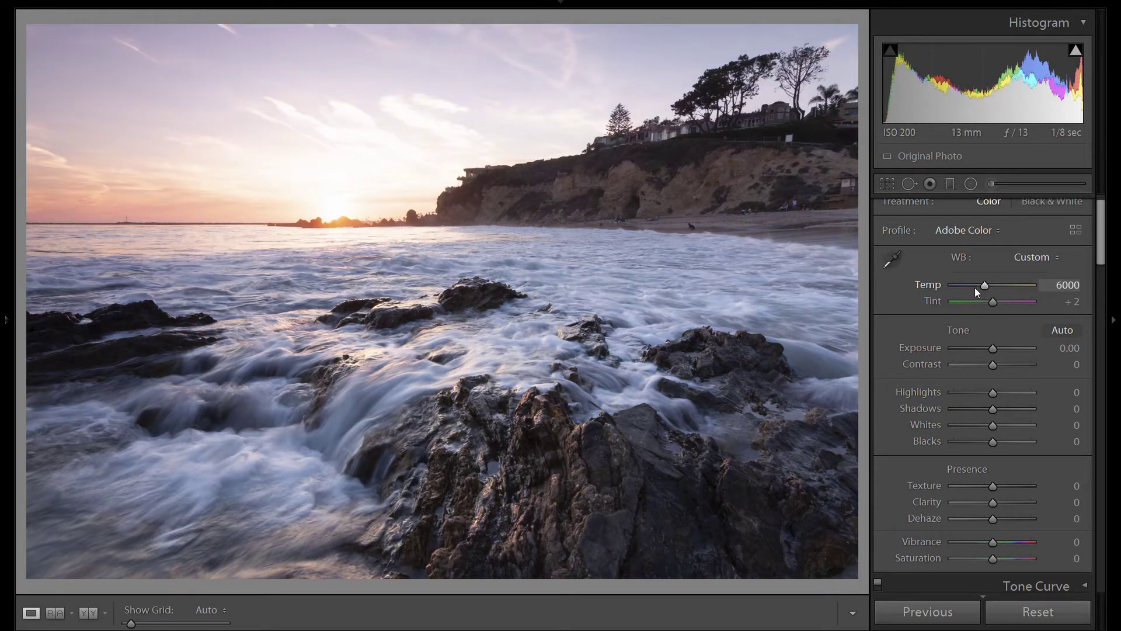
pyautogui.press('Up')
pyautogui.press('Up')
pyautogui.press('Up')
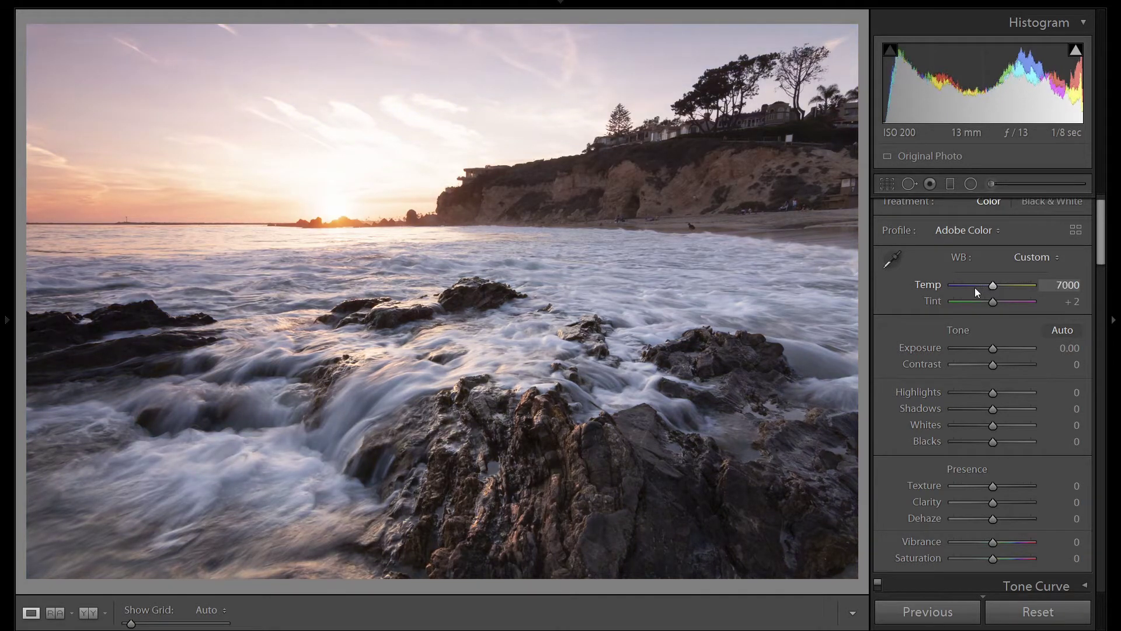
pyautogui.press('Up')
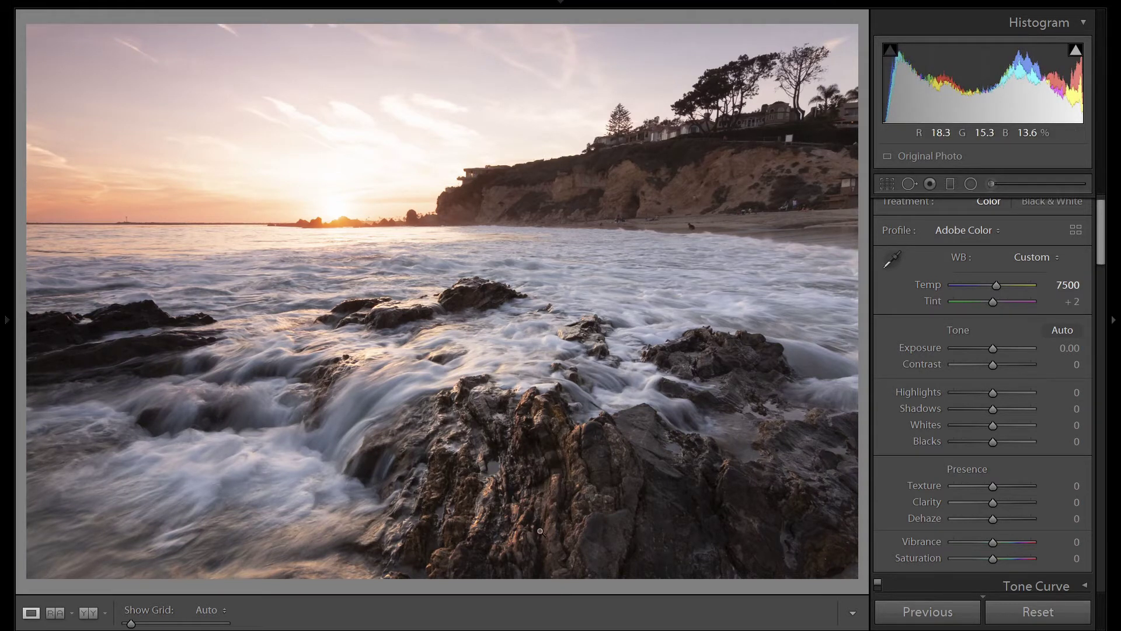
# Set Highlights to -100, Shadows to +35 and Blacks to -10.
pyautogui.click(953, 393)
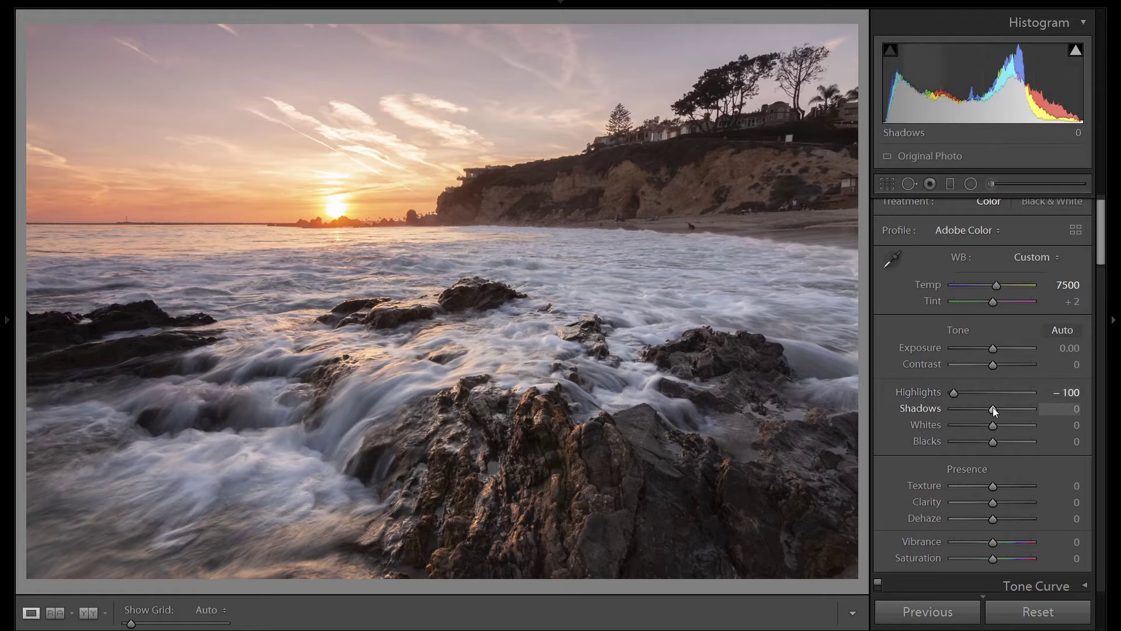
pyautogui.scroll(7, 992, 408)
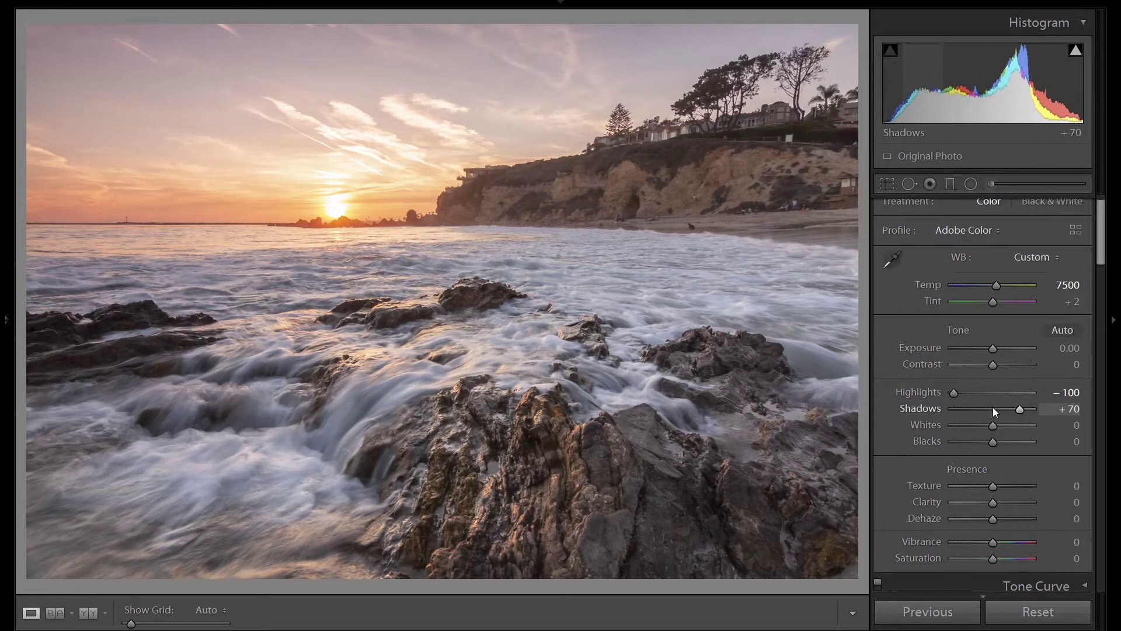
pyautogui.scroll(-4, 986, 409)
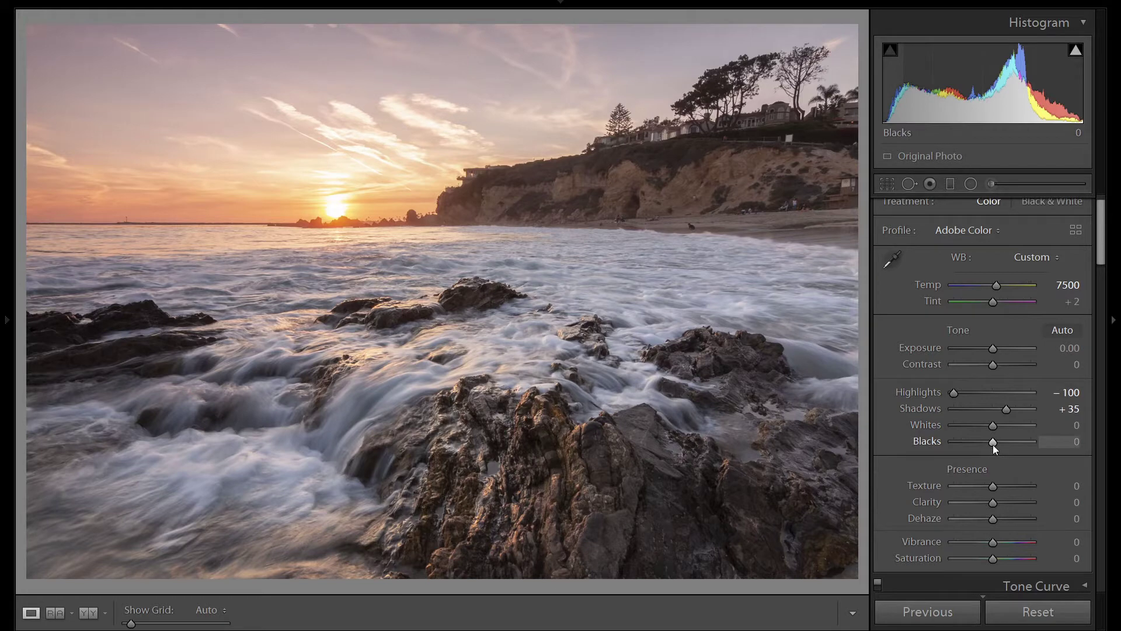
pyautogui.scroll(-3, 993, 444)
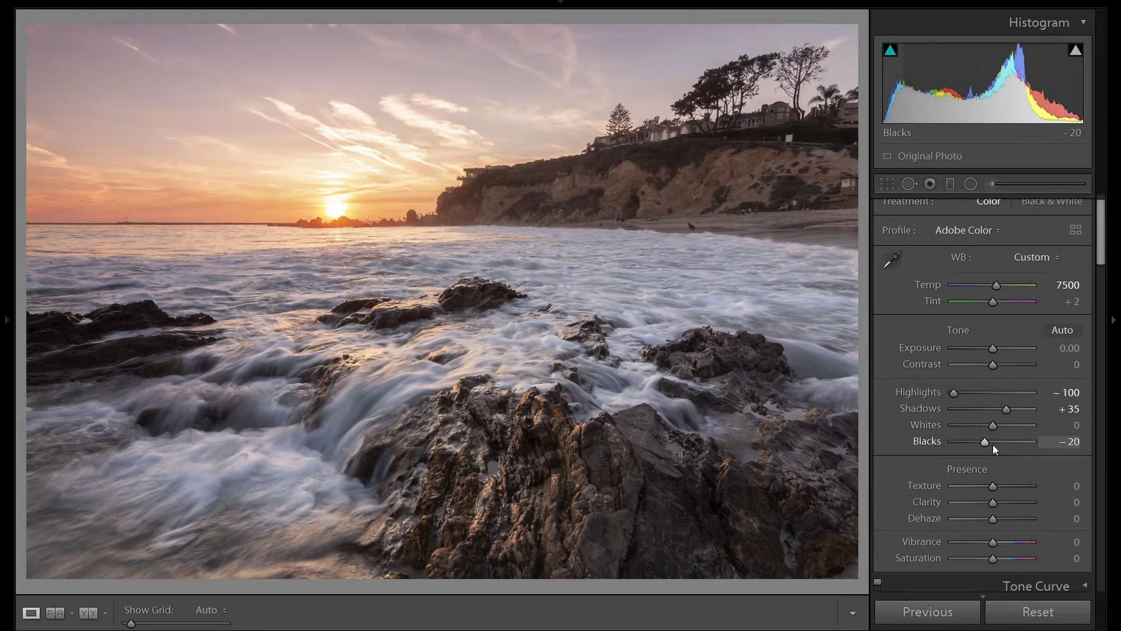
pyautogui.scroll(1, 994, 447)
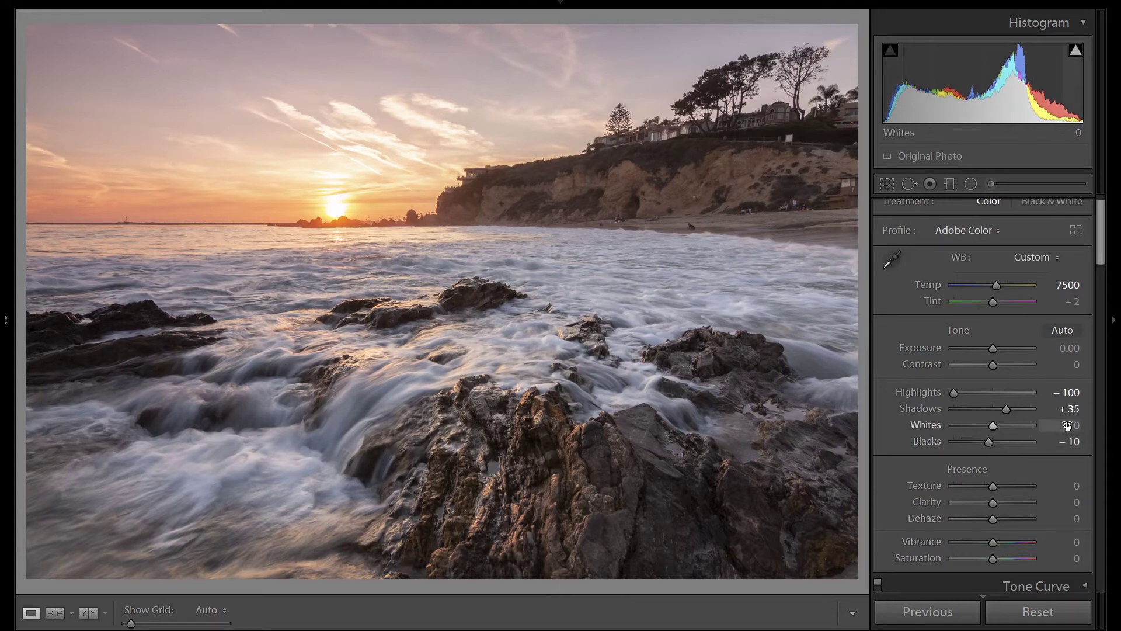
pyautogui.scroll(-2, 1066, 422)
# Tint the split-toning highlights a warm gold with hue 45 and saturation 15.
pyautogui.scroll(-3, 1066, 422)
pyautogui.scroll(-3, 1066, 421)
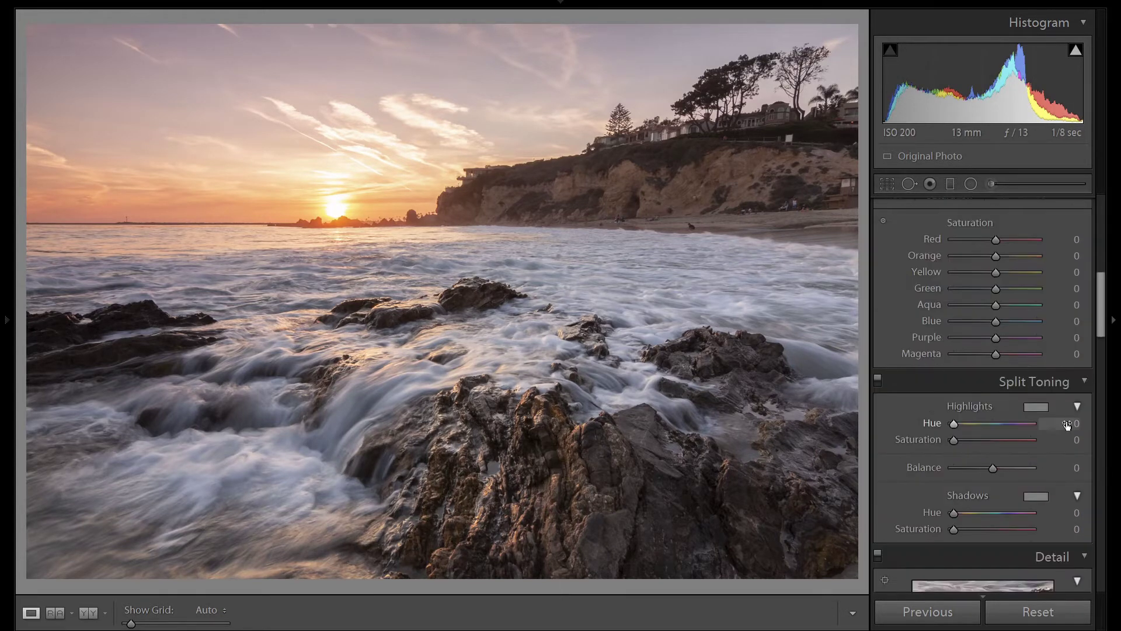
pyautogui.click(1039, 404)
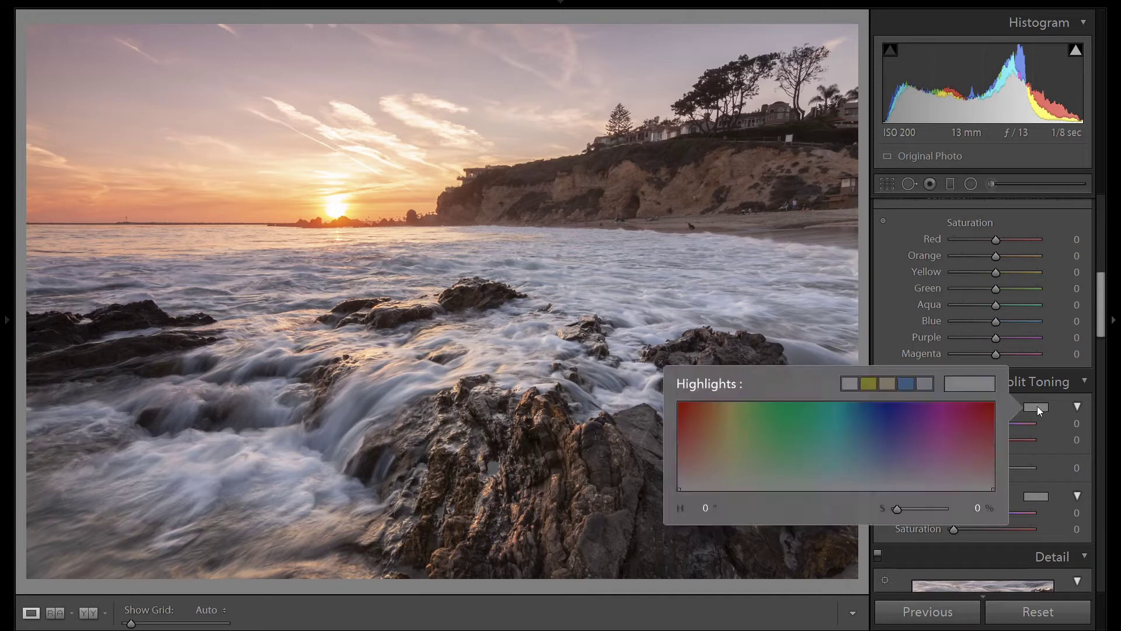
pyautogui.click(718, 477)
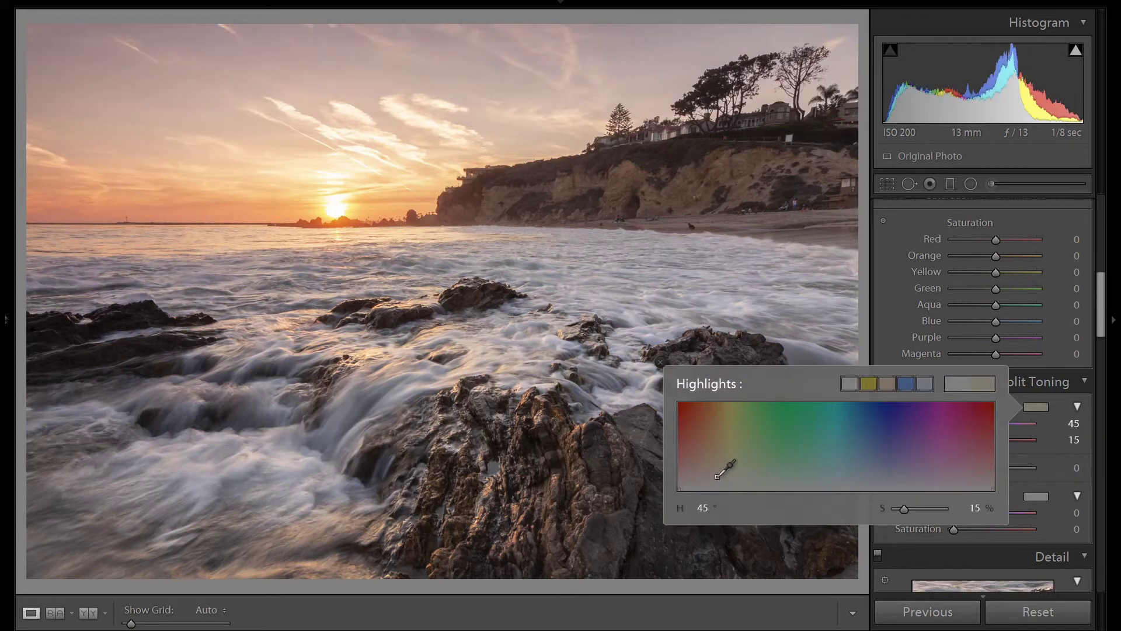
pyautogui.click(660, 363)
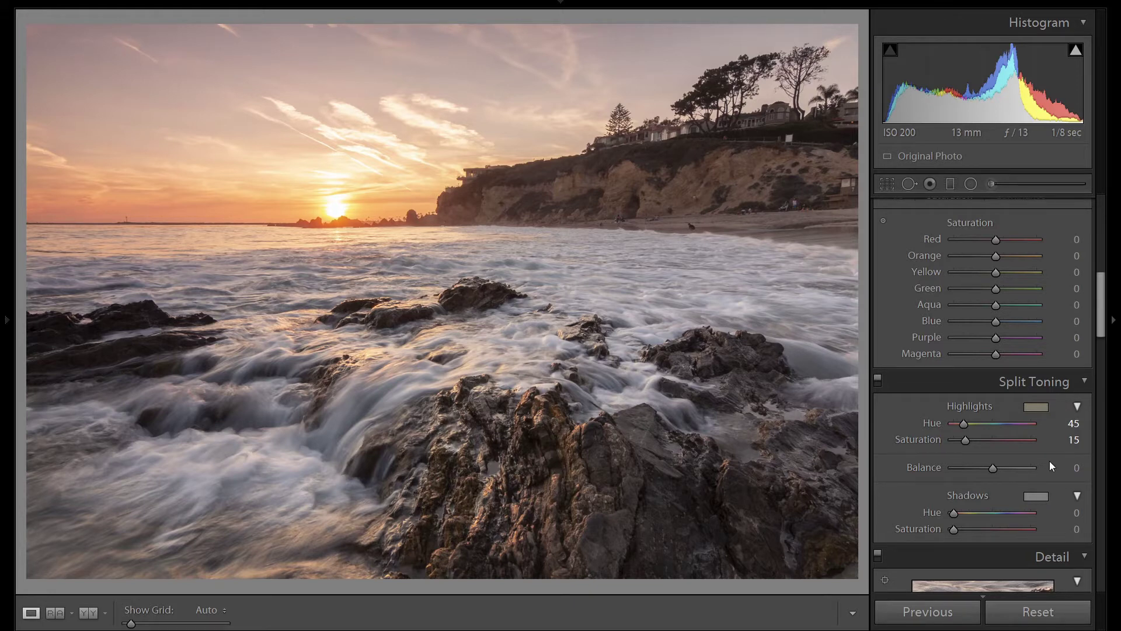
# Drag a graduated filter from the sky down to the horizon.
pyautogui.click(951, 182)
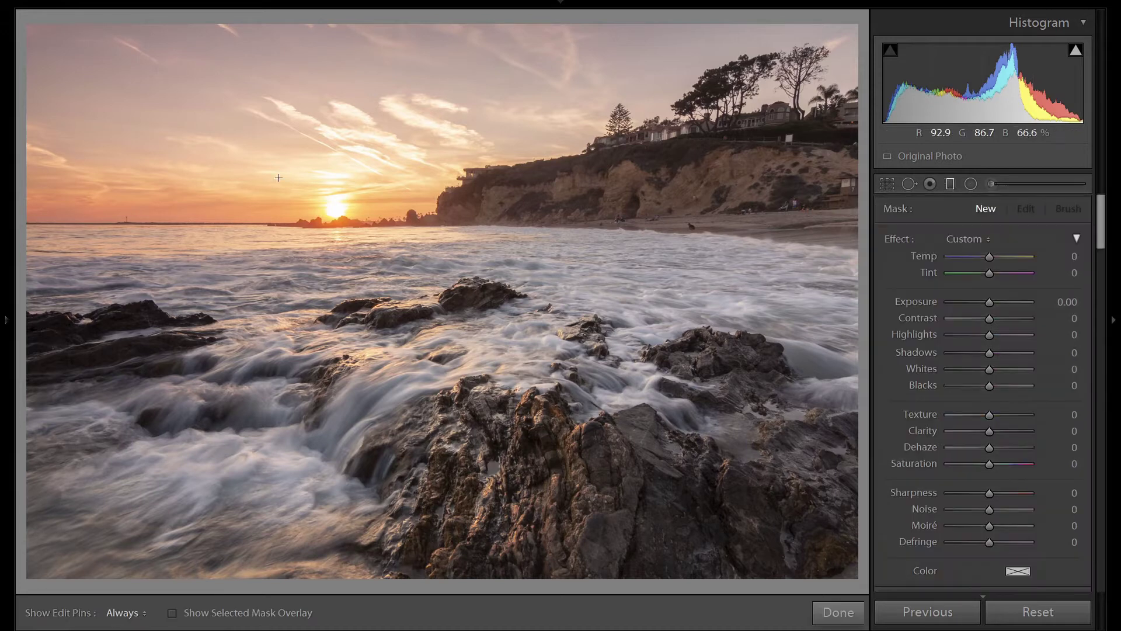
pyautogui.moveTo(364, 192); pyautogui.dragTo(346, 253)
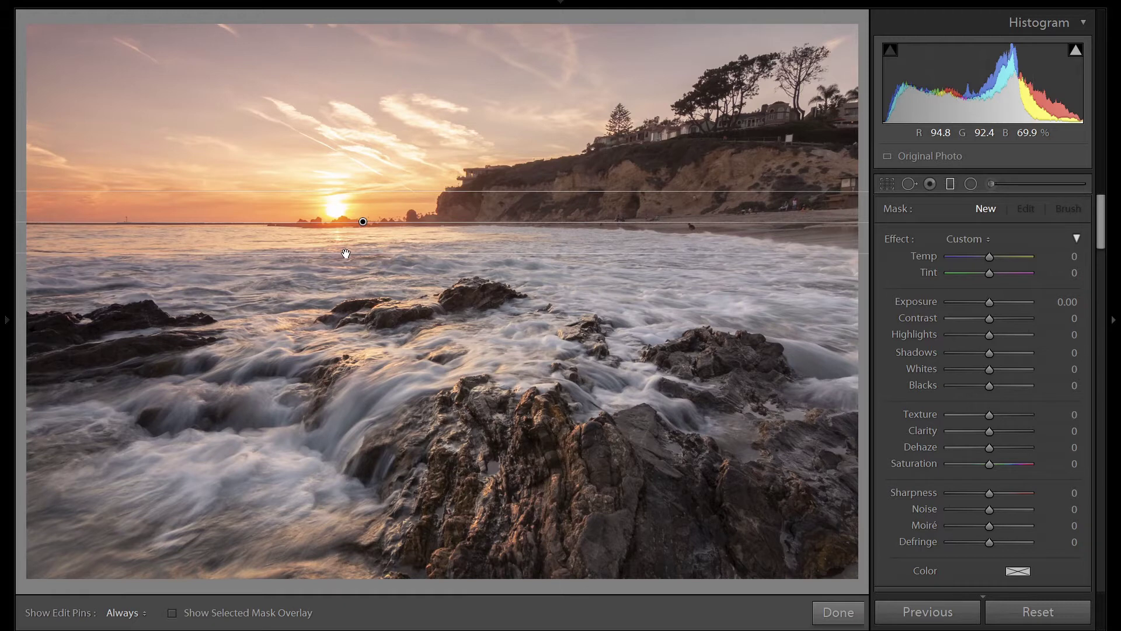
pyautogui.press('o')
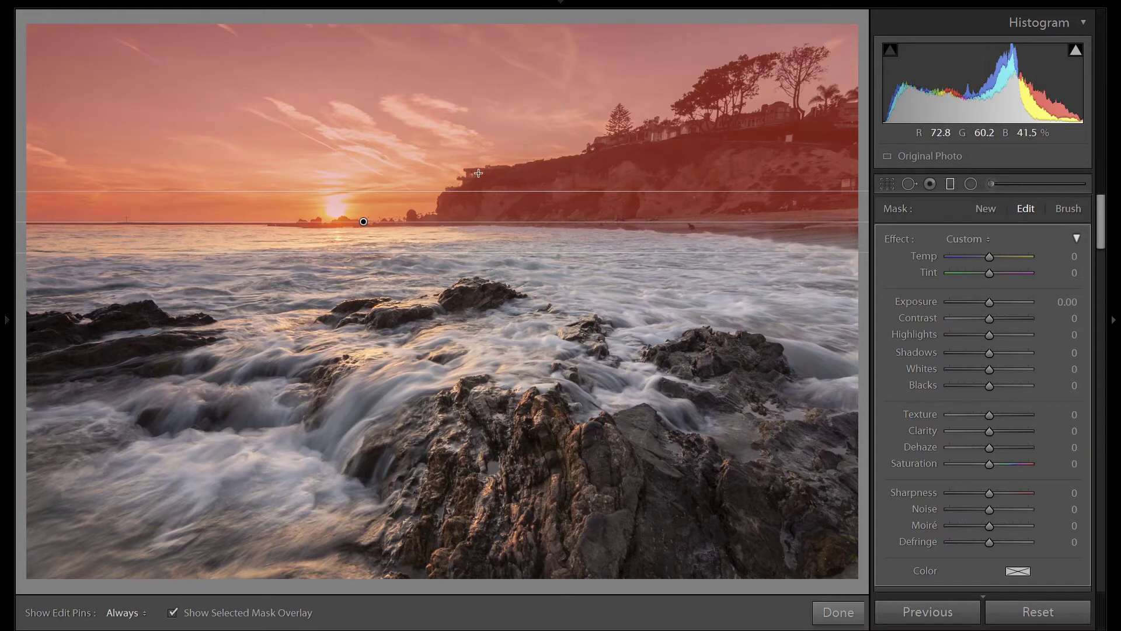
pyautogui.scroll(-5, 1049, 443)
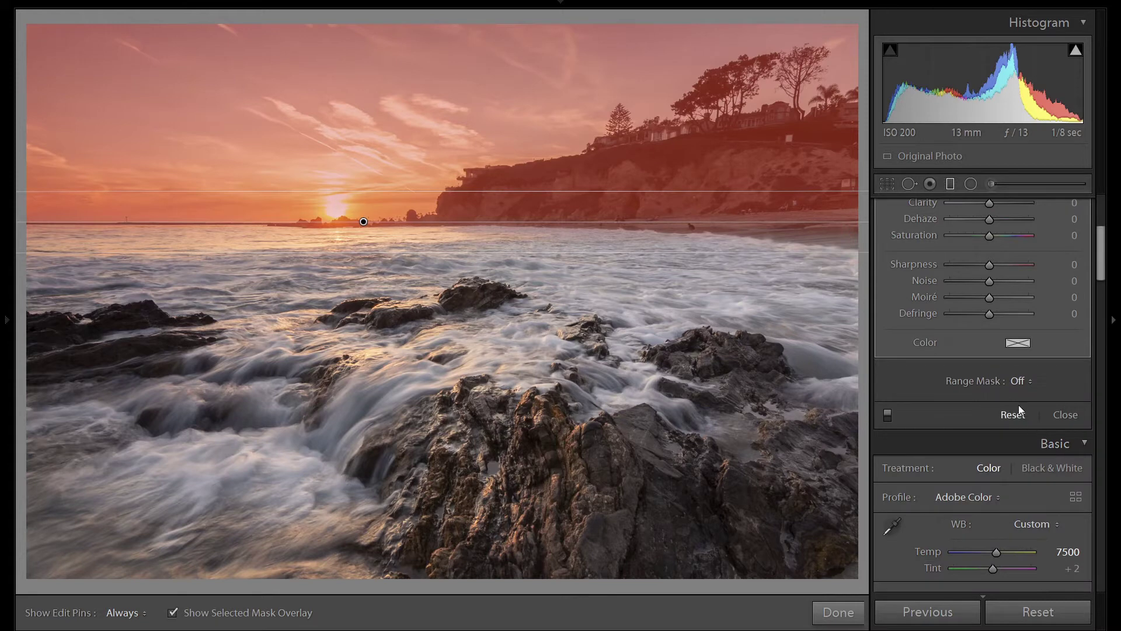
# Limit the sky filter with a Luminance range mask sampled from the sky, range 55/100.
pyautogui.click(1019, 380)
pyautogui.click(1021, 419)
pyautogui.press('o')
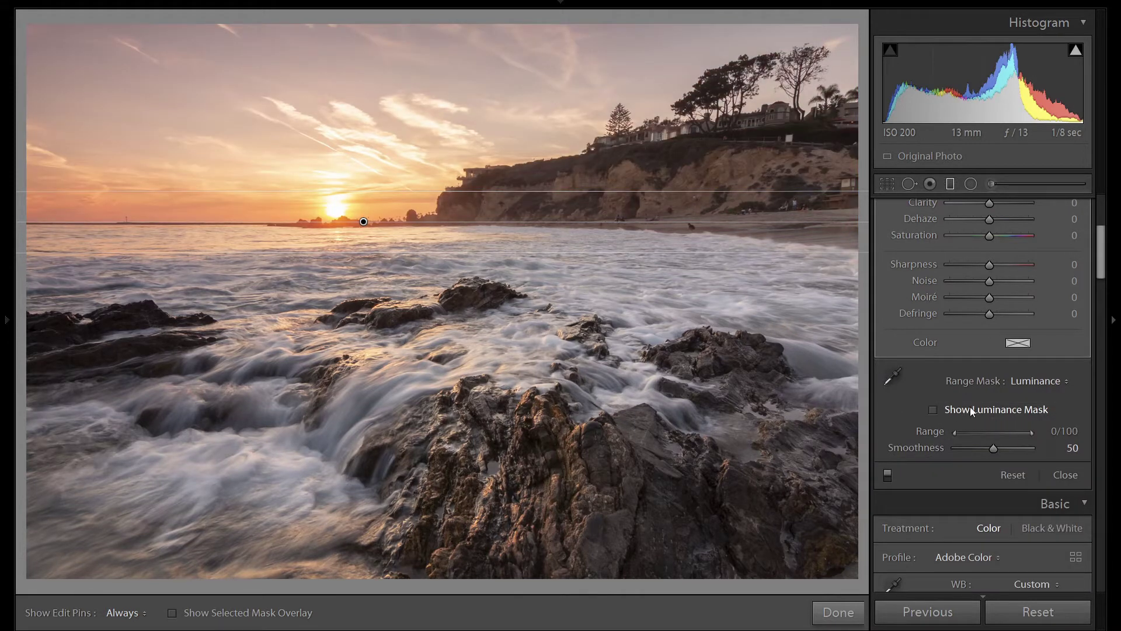
pyautogui.click(962, 408)
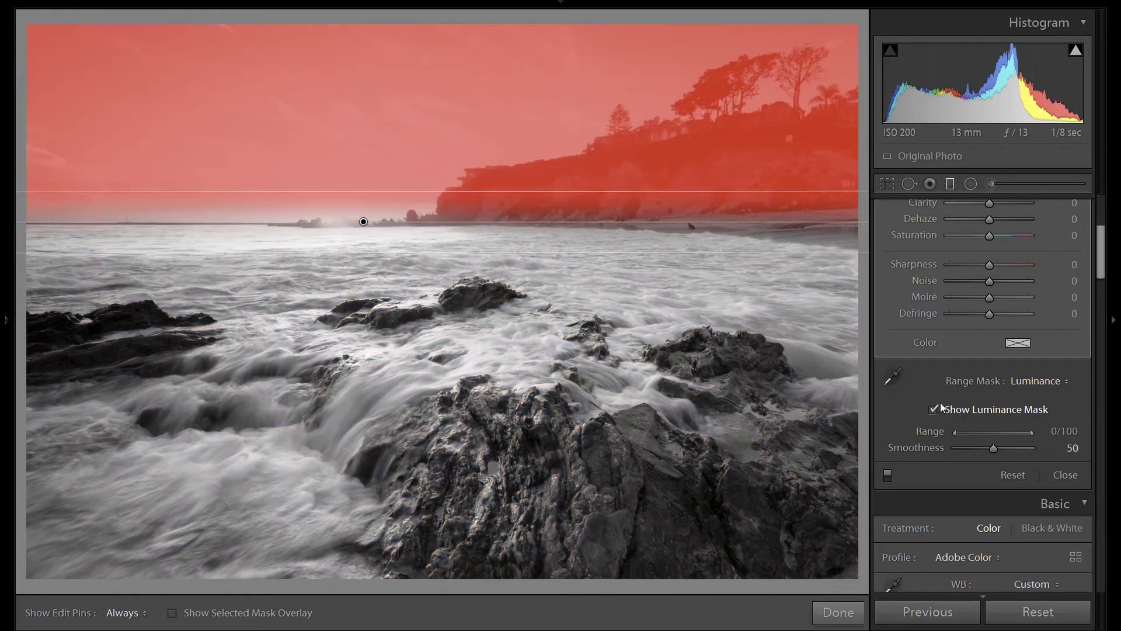
pyautogui.click(895, 374)
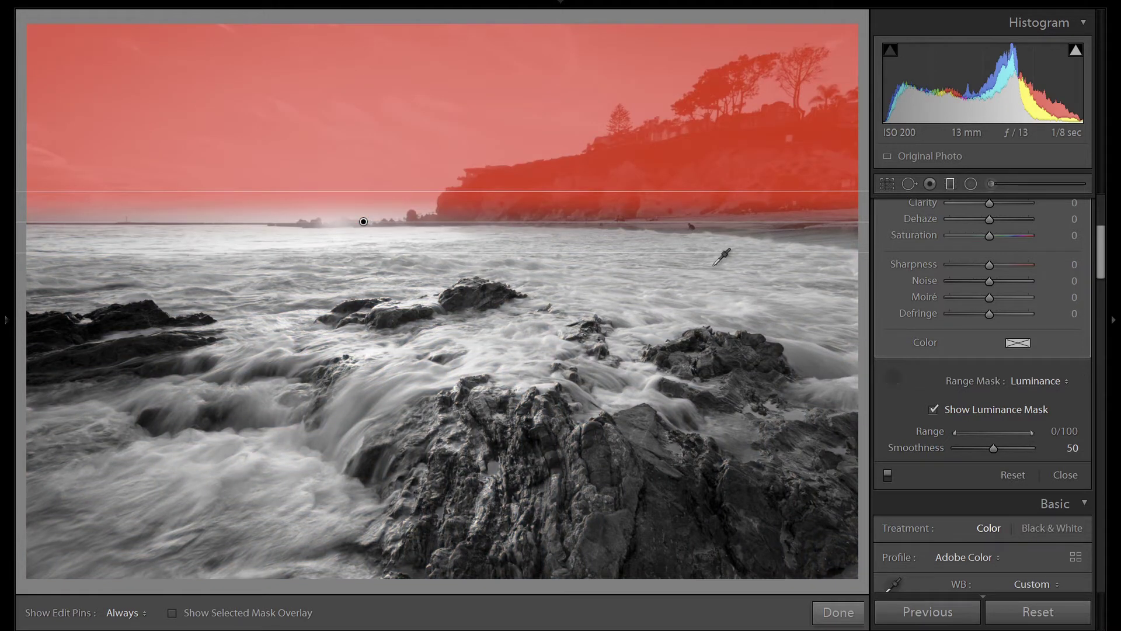
pyautogui.click(478, 93)
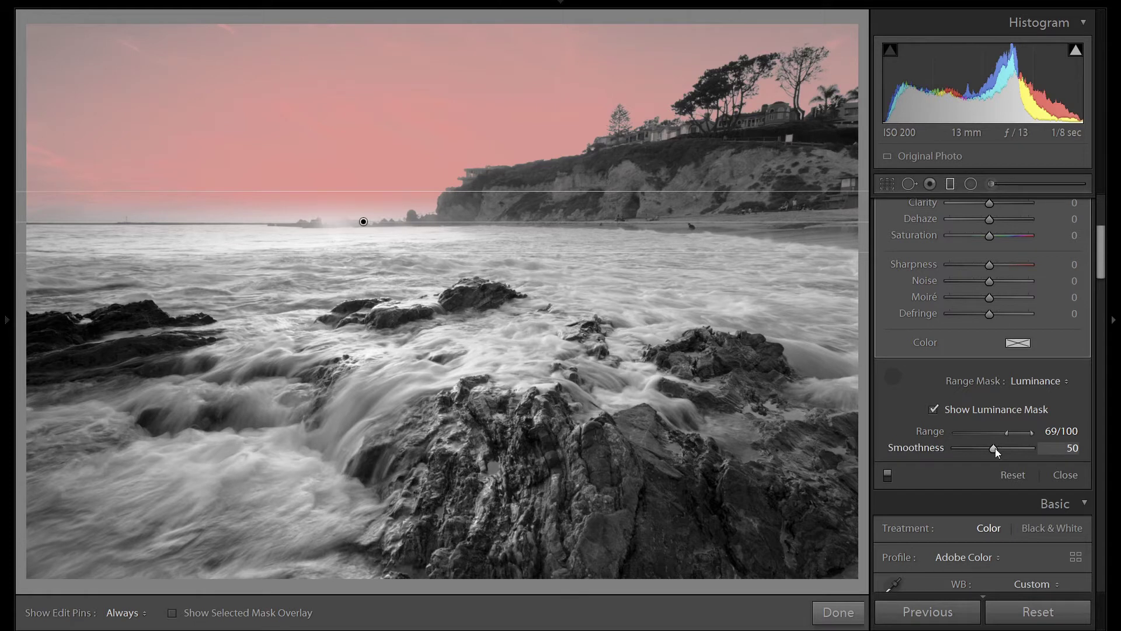
pyautogui.moveTo(1007, 433); pyautogui.dragTo(995, 433)
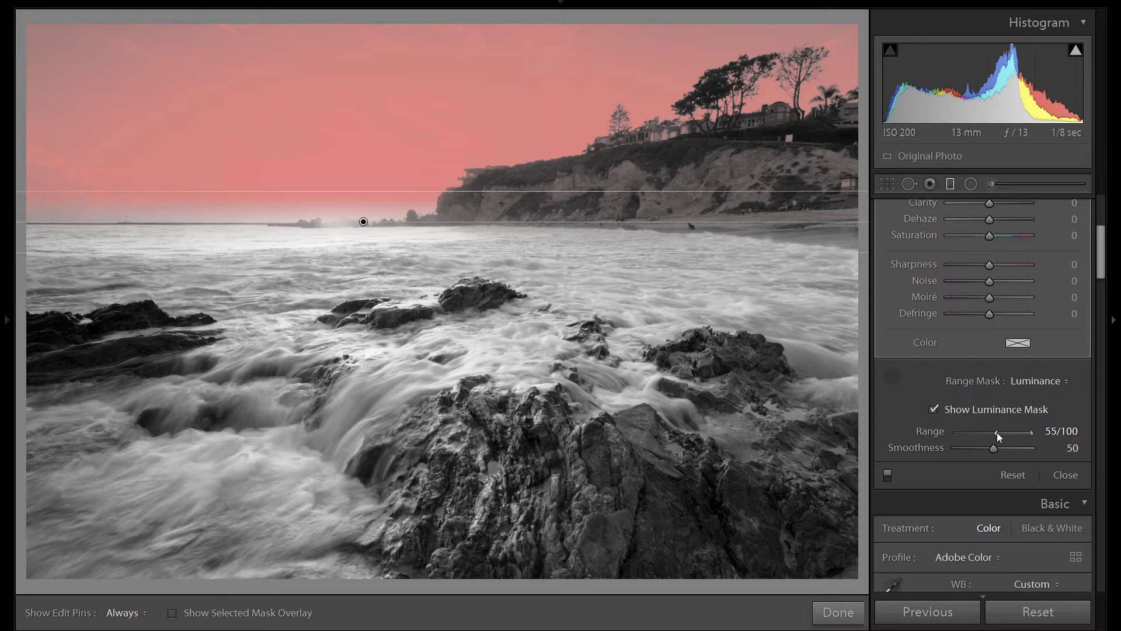
pyautogui.click(991, 412)
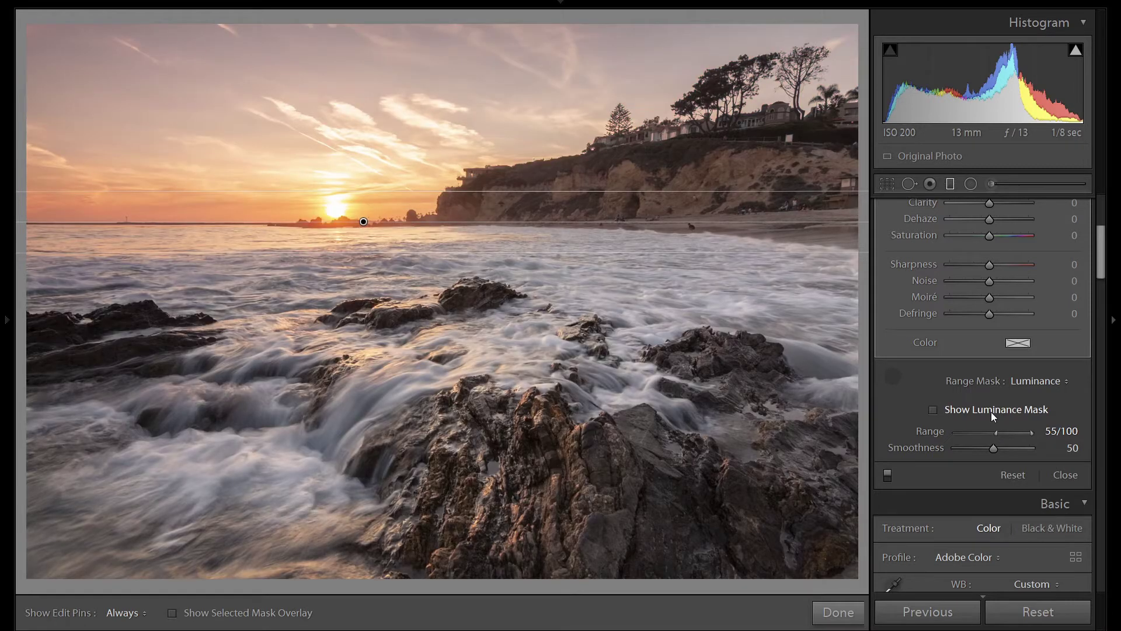
# Give the sky filter Temp 20 and Saturation 20, toggling it off and on to compare.
pyautogui.scroll(5, 1064, 401)
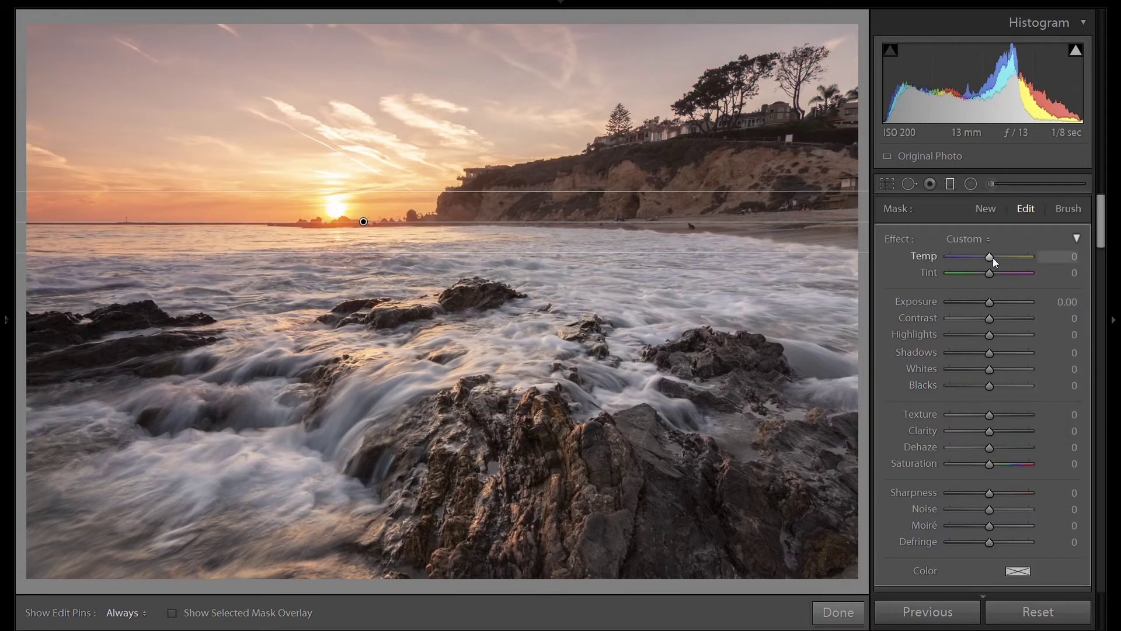
pyautogui.press('Up')
pyautogui.press('Up')
pyautogui.press('Up')
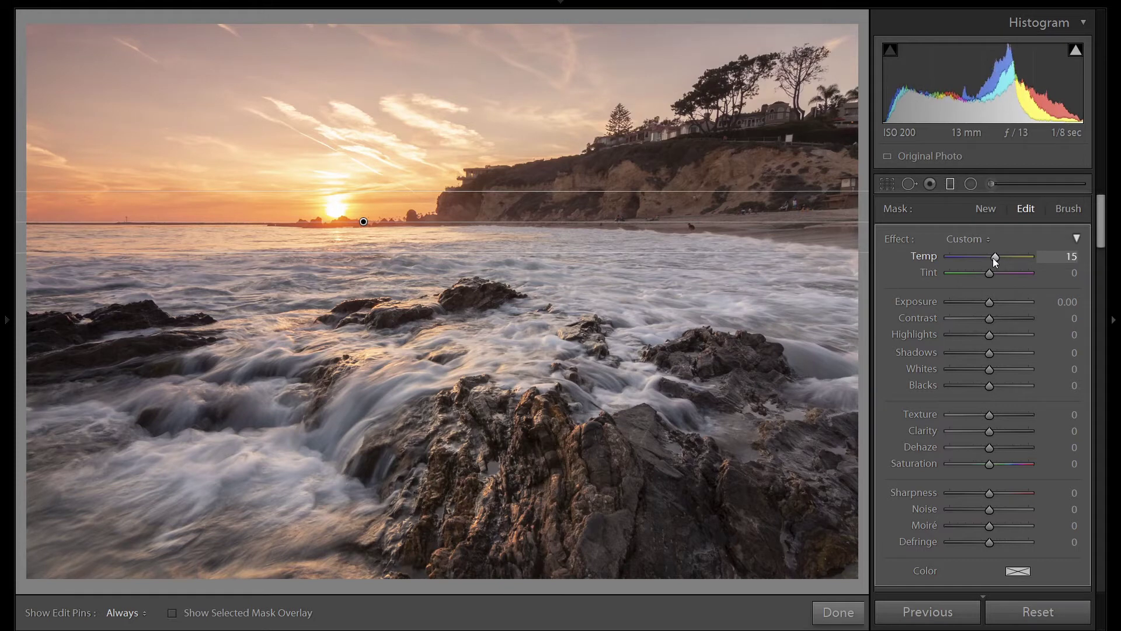
pyautogui.press('Up')
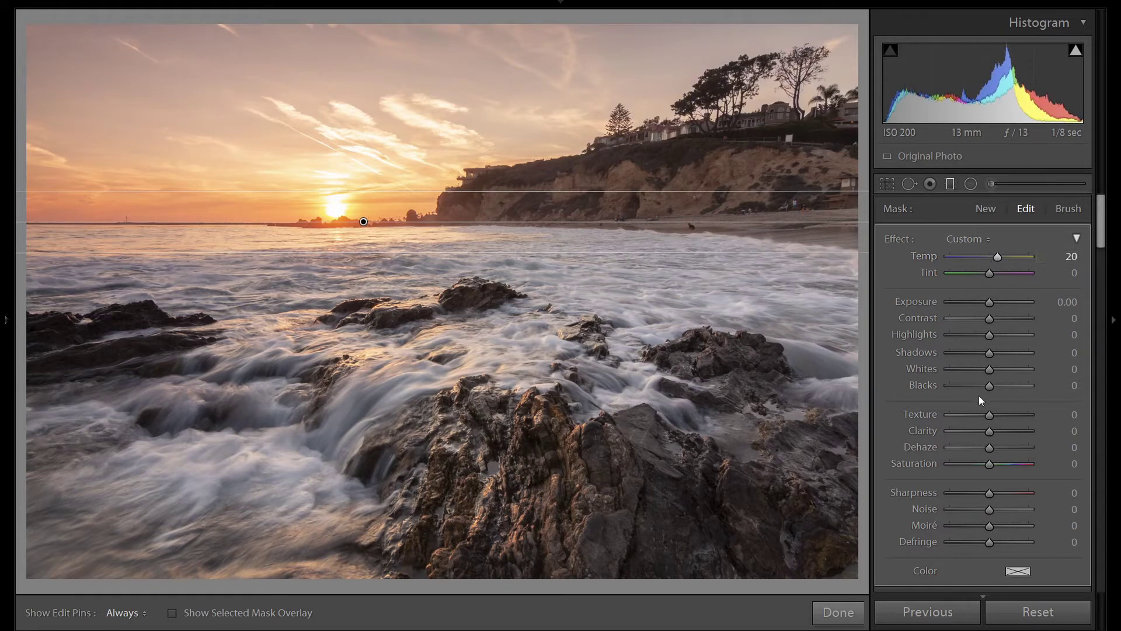
pyautogui.press('Up')
pyautogui.press('Up')
pyautogui.press('Up')
pyautogui.press('Up')
pyautogui.press('Up')
pyautogui.press('Up')
pyautogui.press('Up')
pyautogui.press('Up')
pyautogui.press('Up')
pyautogui.press('Up')
pyautogui.press('Up')
pyautogui.press('Up')
pyautogui.press('Up')
pyautogui.press('Up')
pyautogui.press('Up')
pyautogui.press('Up')
pyautogui.press('Up')
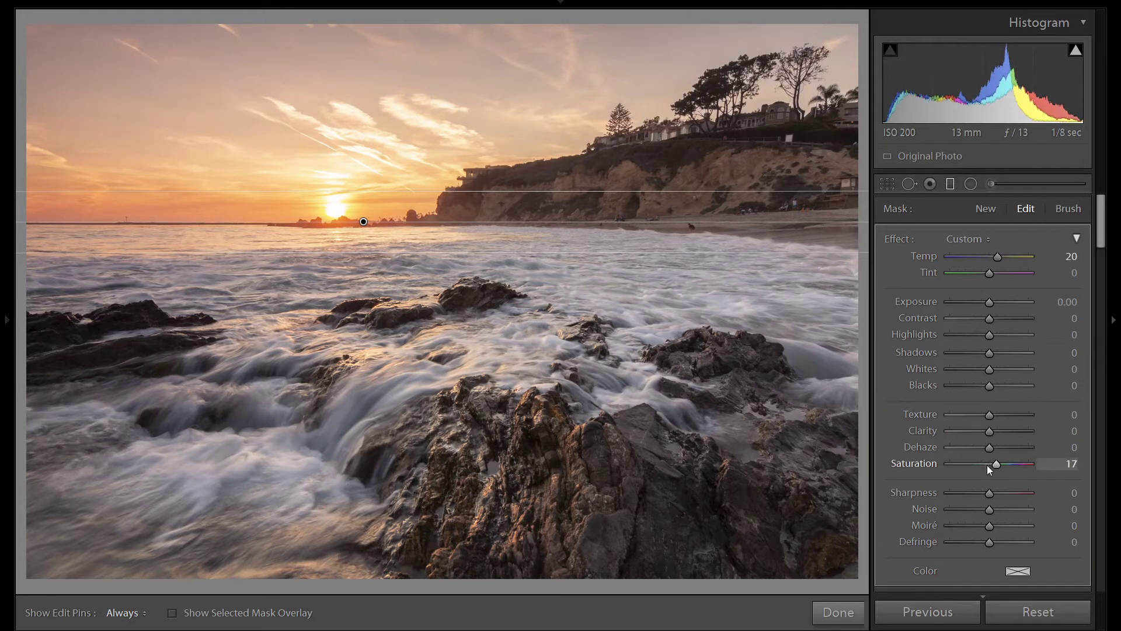
pyautogui.press('Up')
pyautogui.press('Up')
pyautogui.press('Up')
pyautogui.scroll(-4, 1045, 408)
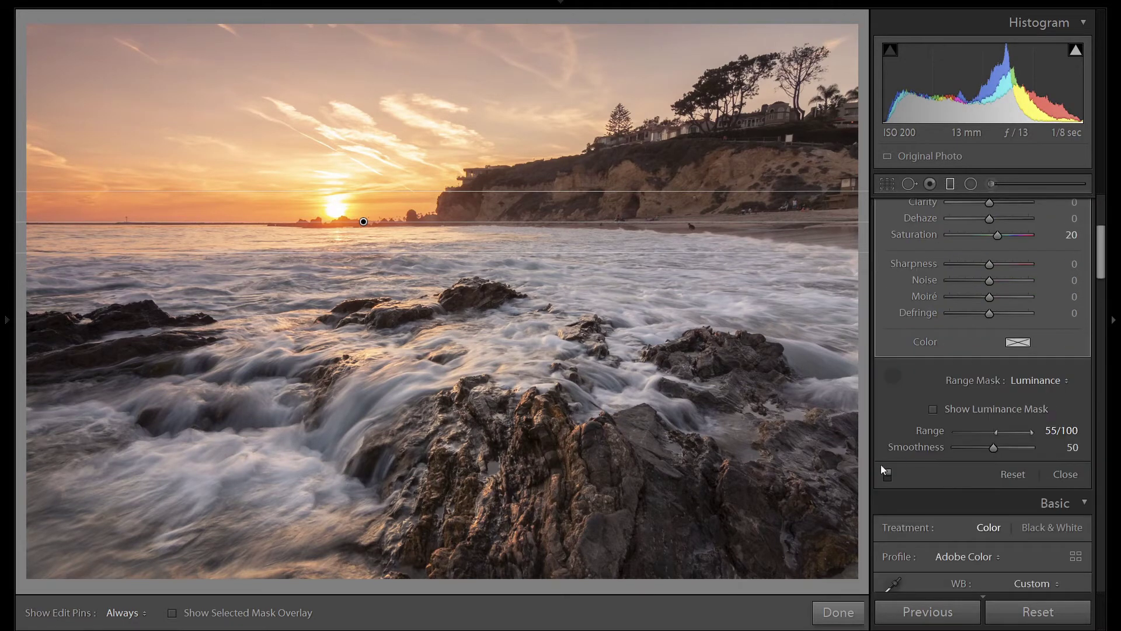
pyautogui.click(888, 476)
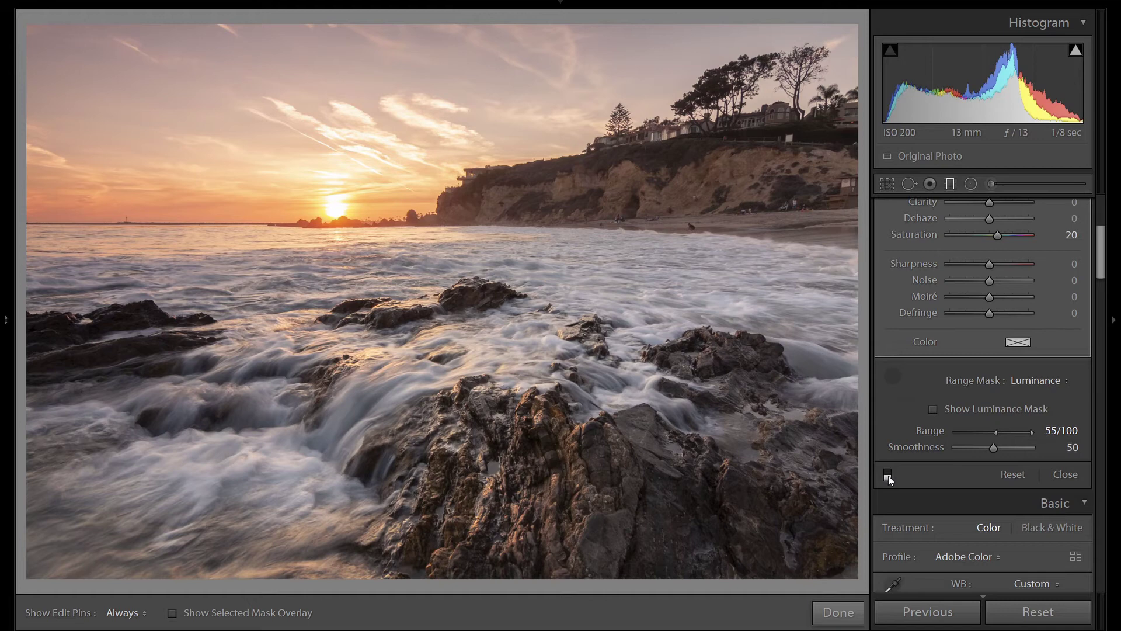
pyautogui.click(888, 475)
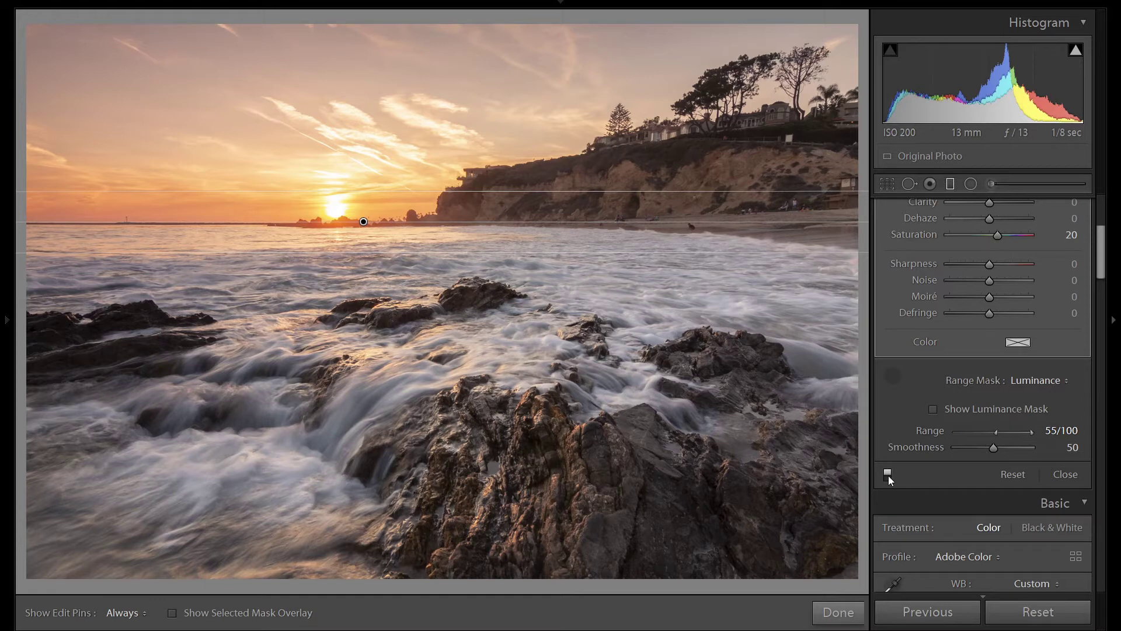
# Draw a second graduated filter from the bottom up over the water to the horizon.
pyautogui.click(952, 182)
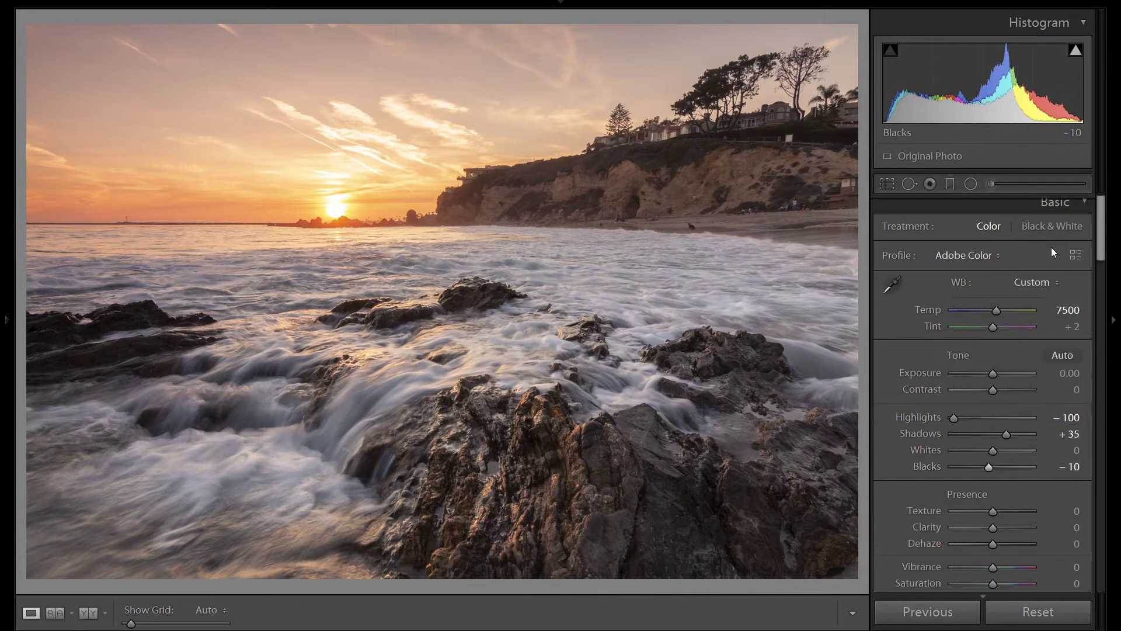
pyautogui.click(951, 183)
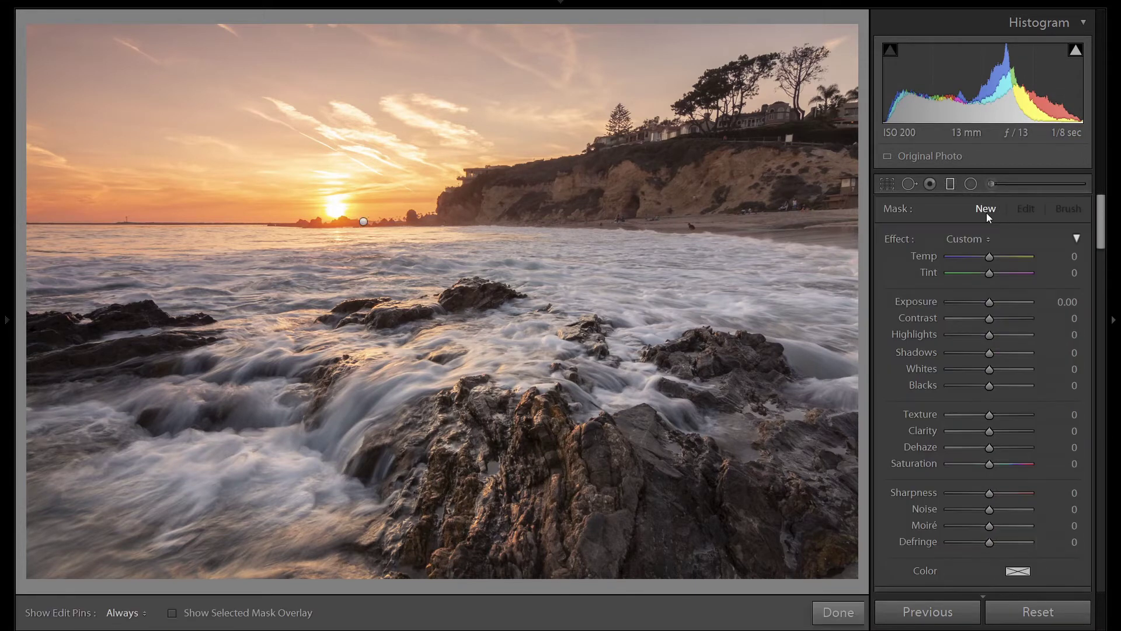
pyautogui.moveTo(459, 295); pyautogui.dragTo(455, 257)
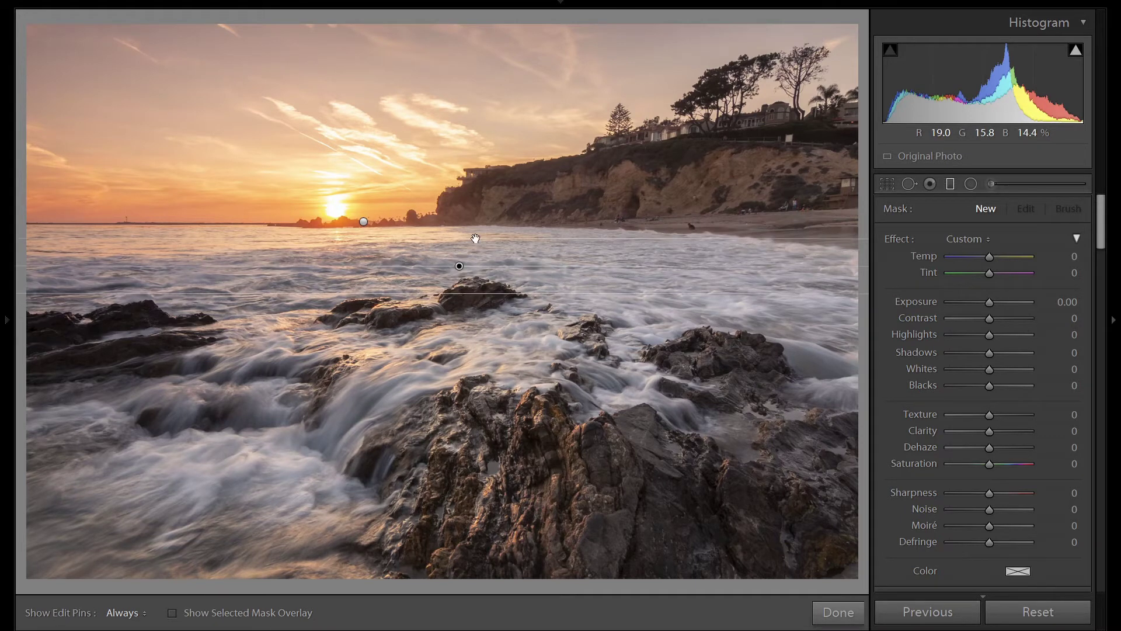
pyautogui.moveTo(475, 238); pyautogui.dragTo(475, 225)
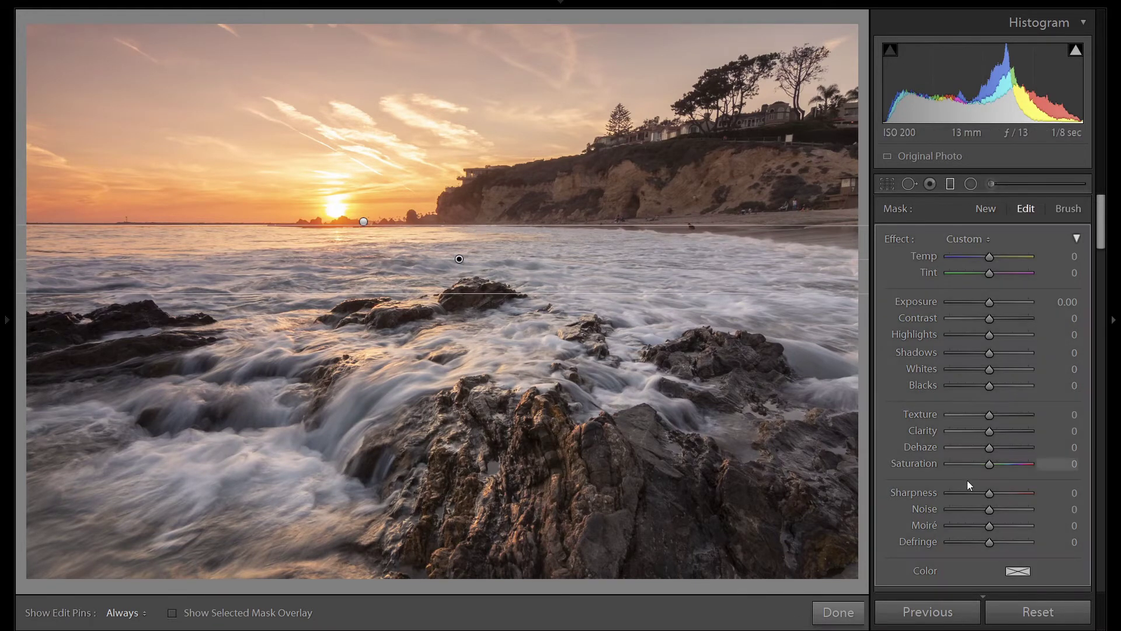
# Restrict it with a Luminance range mask sampled from the dark rocks, range 0/42.
pyautogui.scroll(-5, 1055, 464)
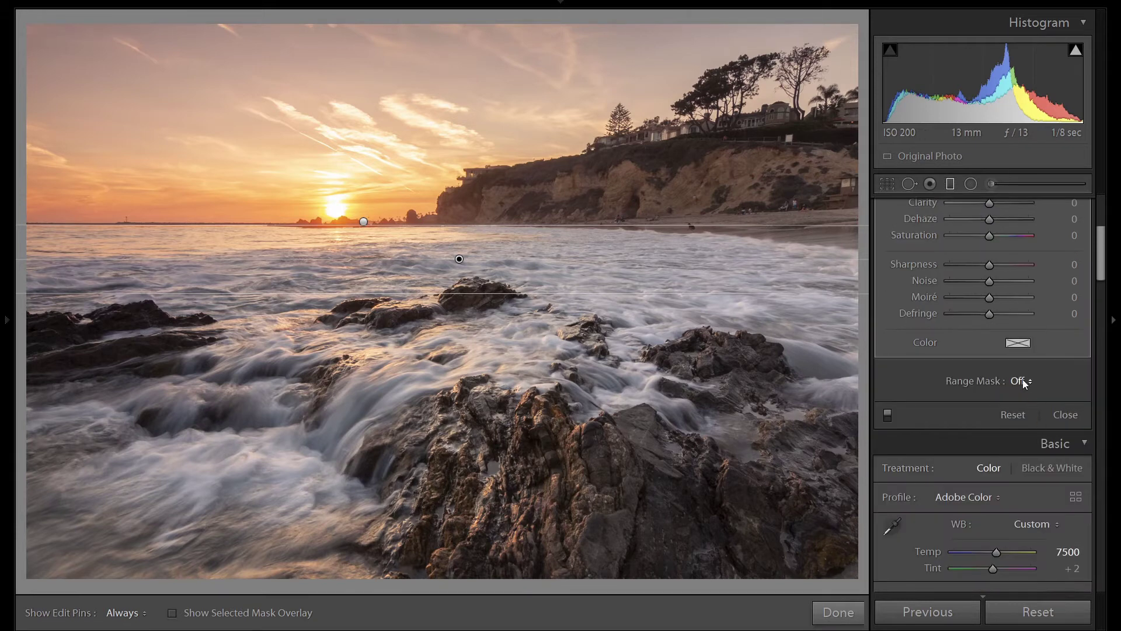
pyautogui.click(1022, 381)
pyautogui.click(1018, 421)
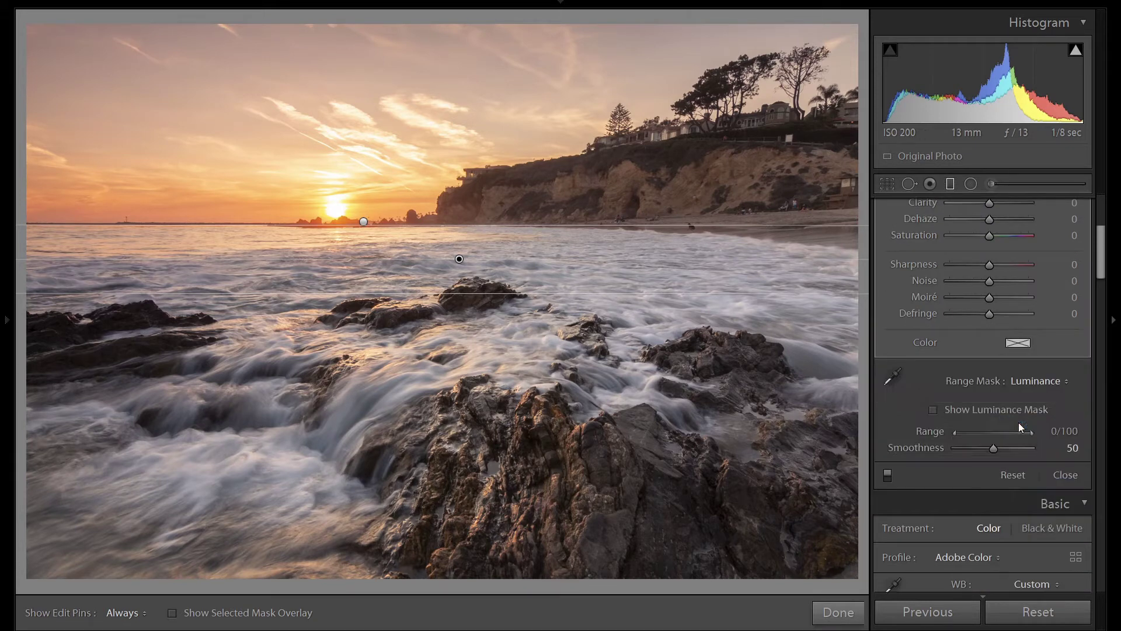
pyautogui.click(997, 411)
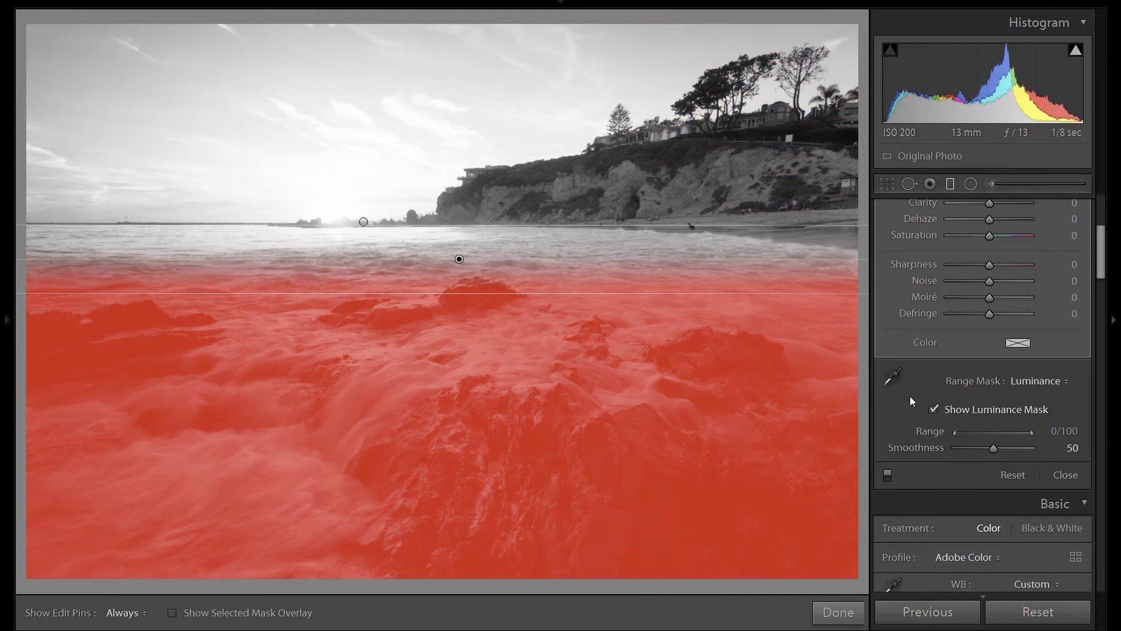
pyautogui.click(900, 372)
pyautogui.click(513, 445)
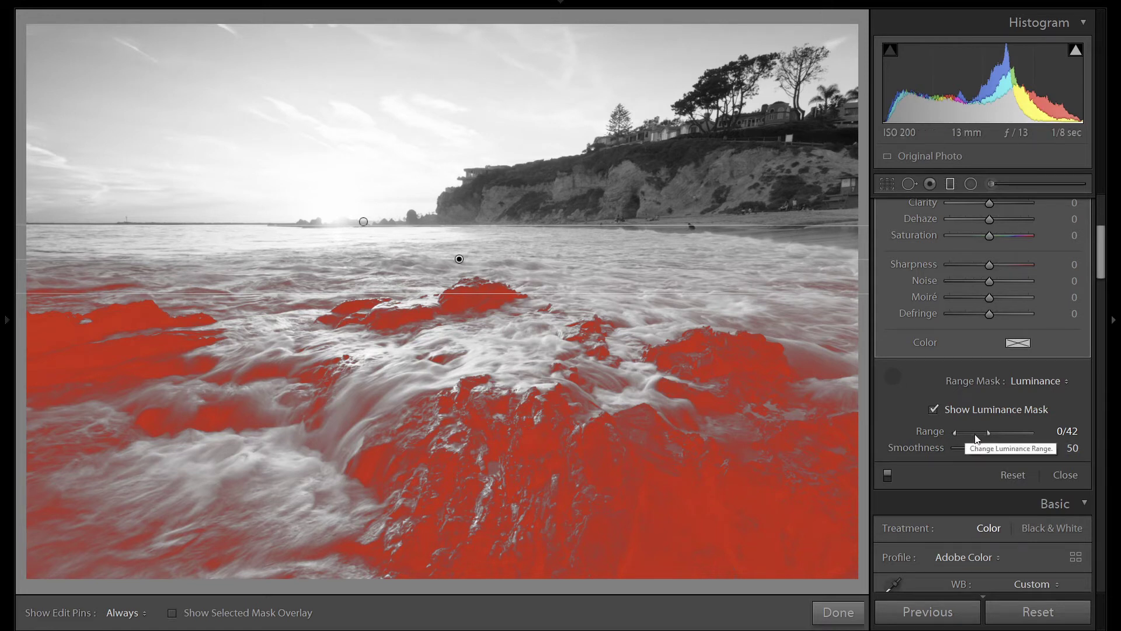
pyautogui.click(981, 412)
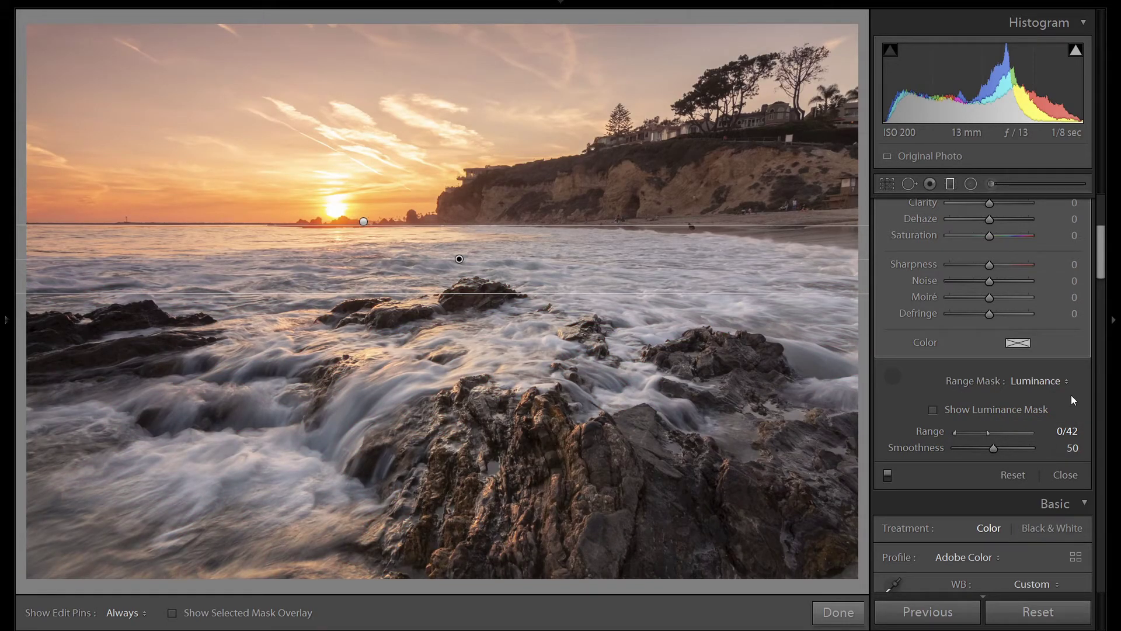
# Set the lower filter's Exposure to 0.20 and Texture to 46.
pyautogui.scroll(4, 1066, 394)
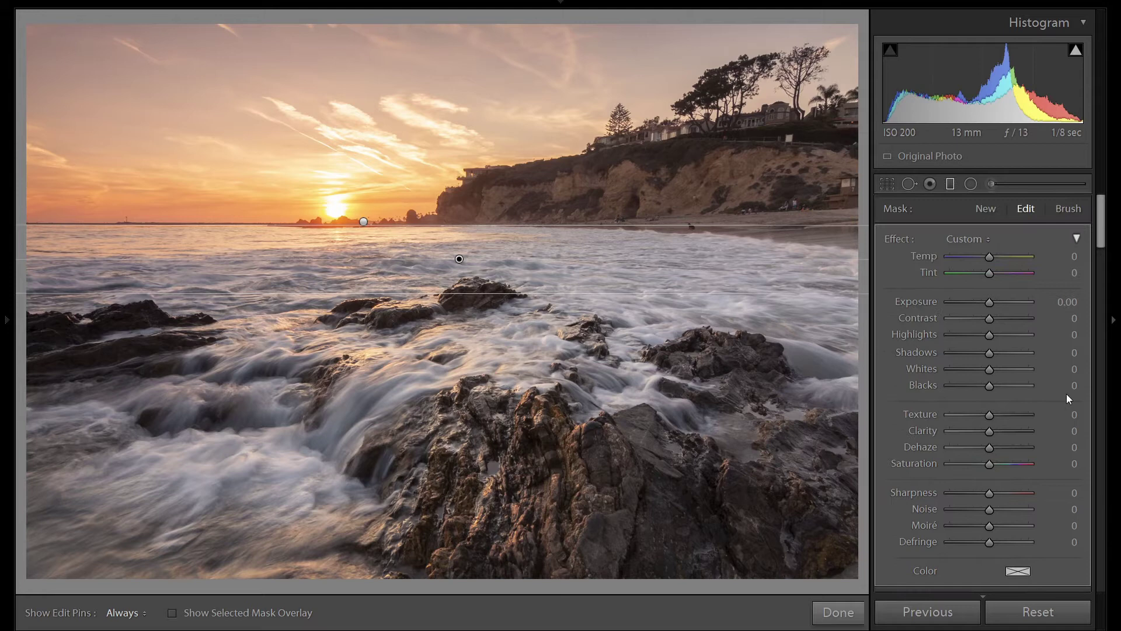
pyautogui.click(991, 302)
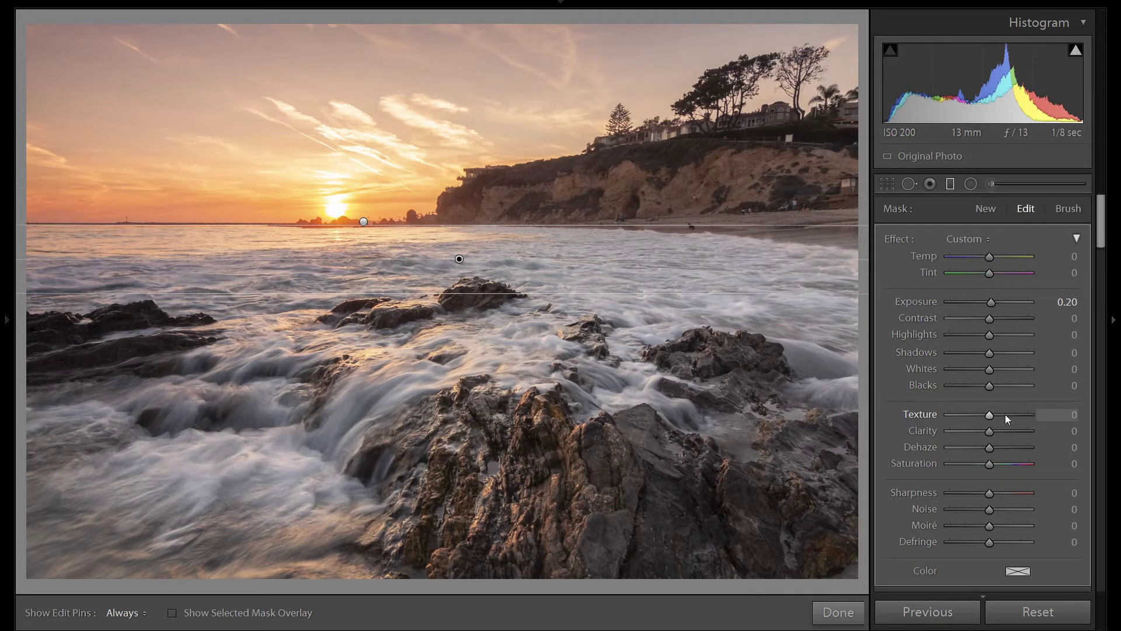
pyautogui.moveTo(997, 417); pyautogui.dragTo(1011, 417)
# Draw a third graduated filter over the water, luminance-masked from the water sample to range 52/100.
pyautogui.click(984, 208)
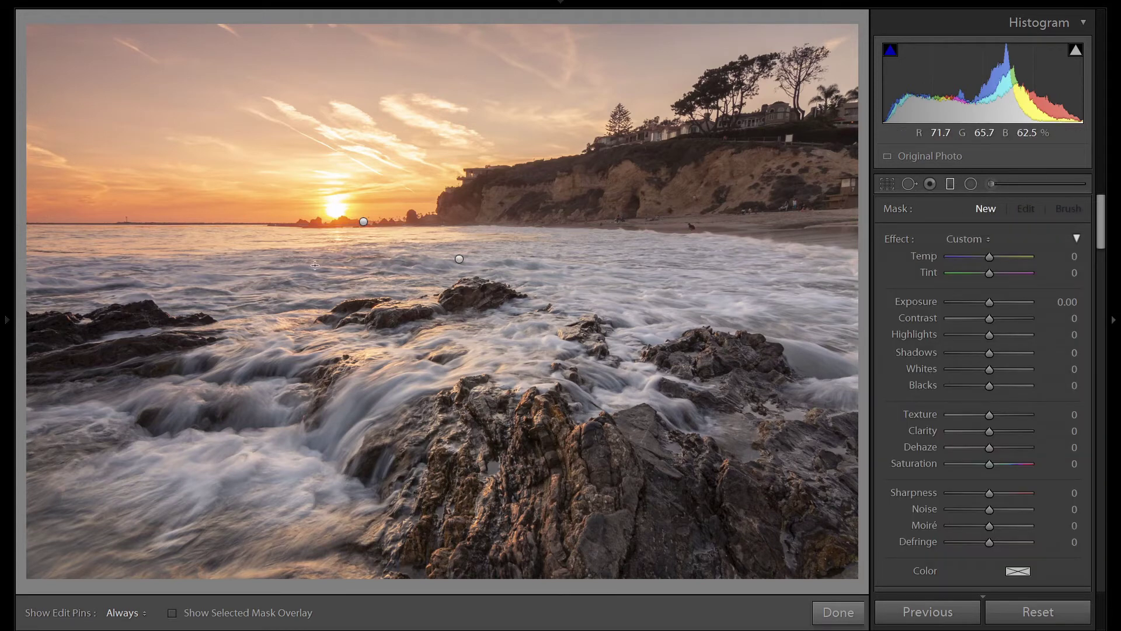
pyautogui.moveTo(315, 265); pyautogui.dragTo(325, 211)
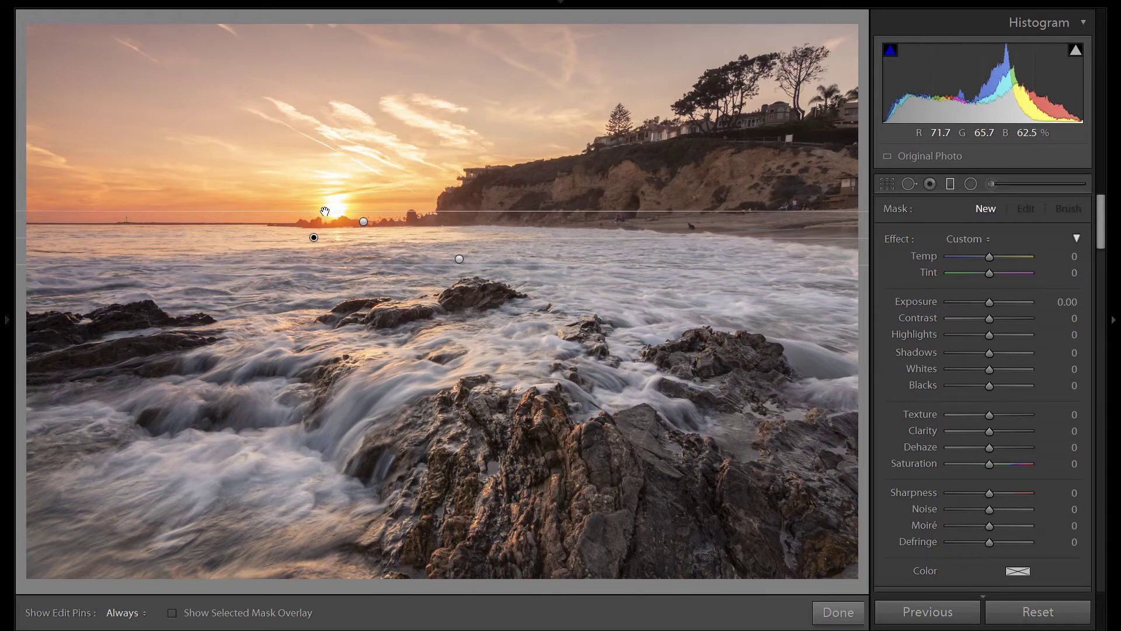
pyautogui.scroll(-3, 1065, 478)
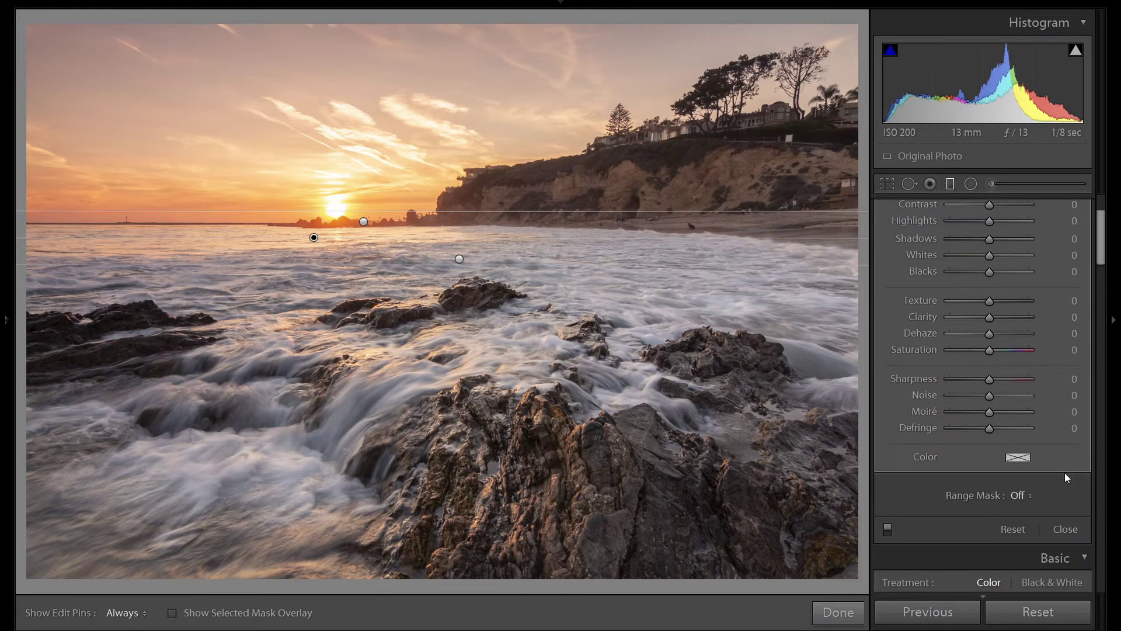
pyautogui.click(1022, 495)
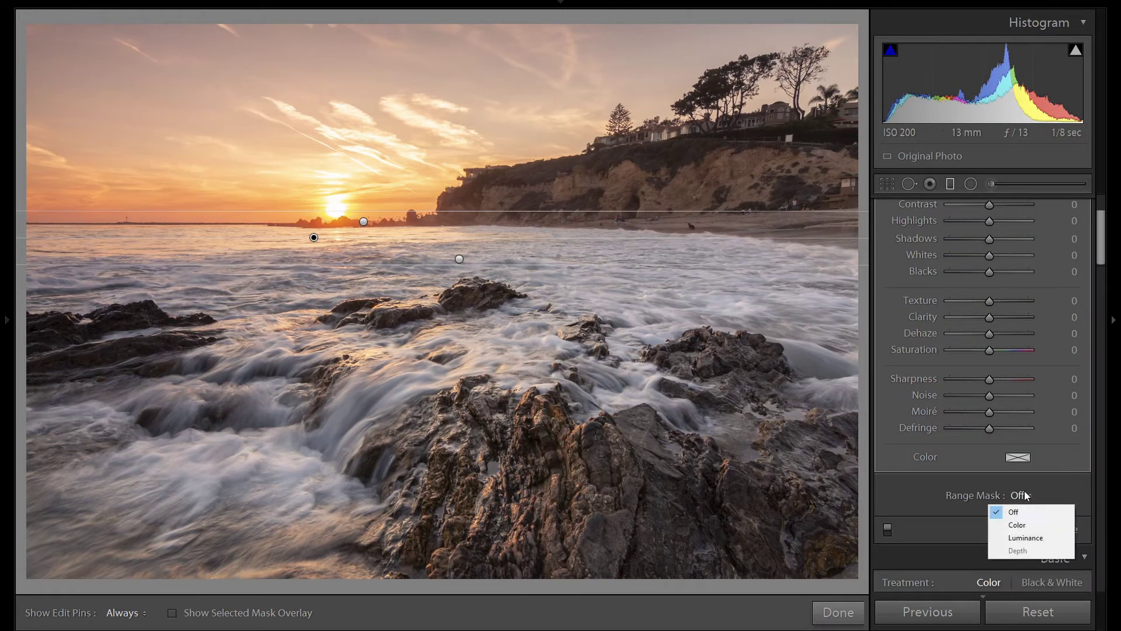
pyautogui.click(1020, 538)
pyautogui.scroll(-3, 894, 475)
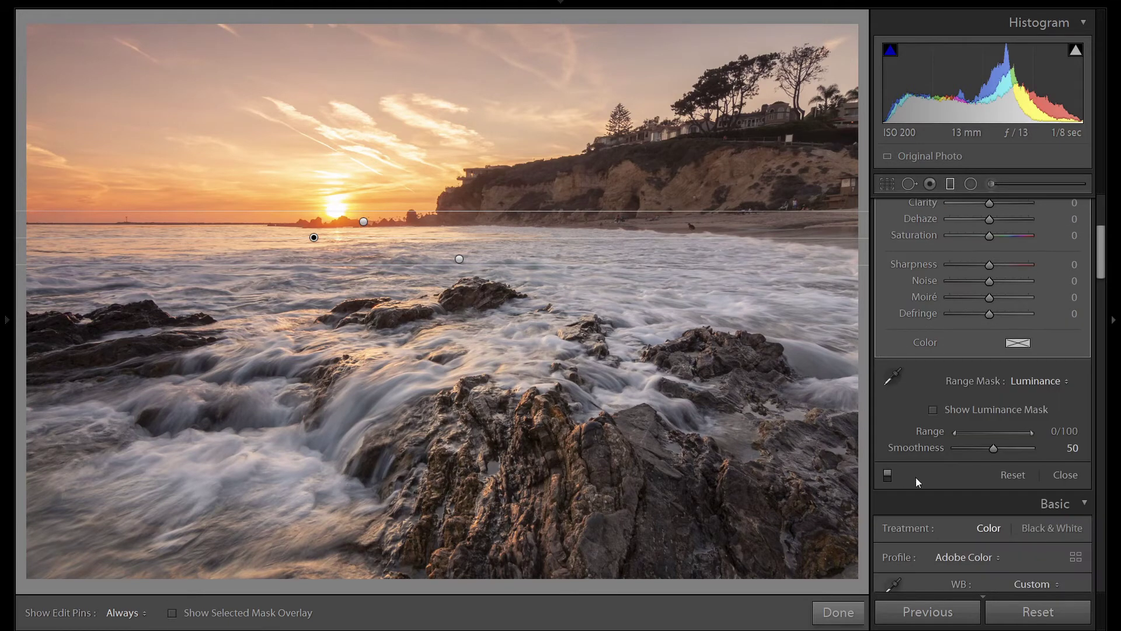
pyautogui.click(934, 411)
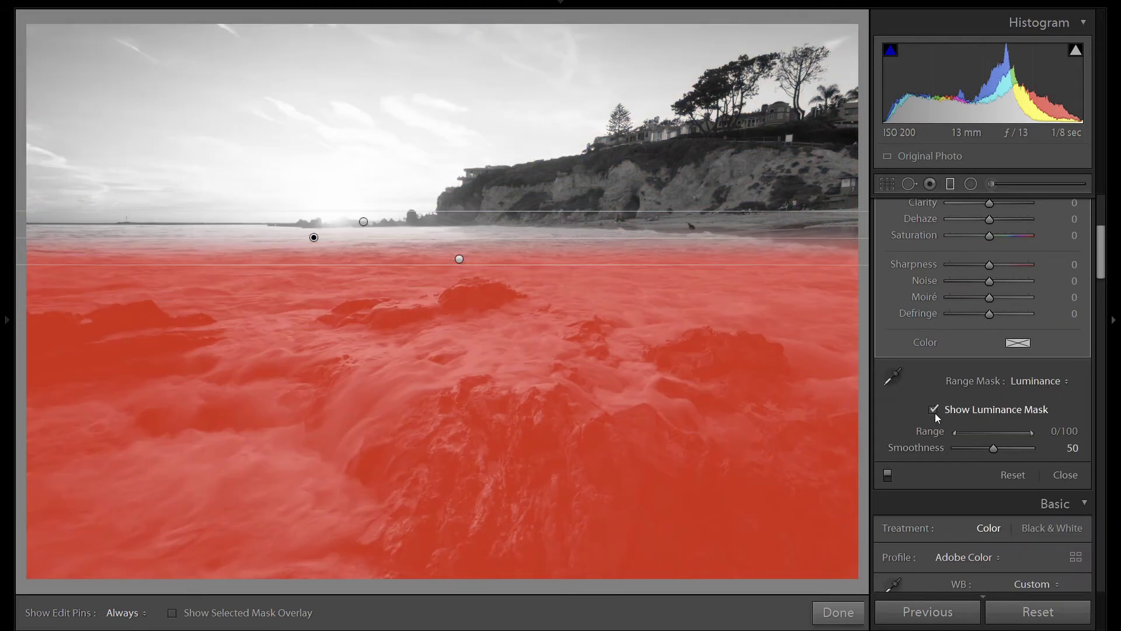
pyautogui.click(898, 379)
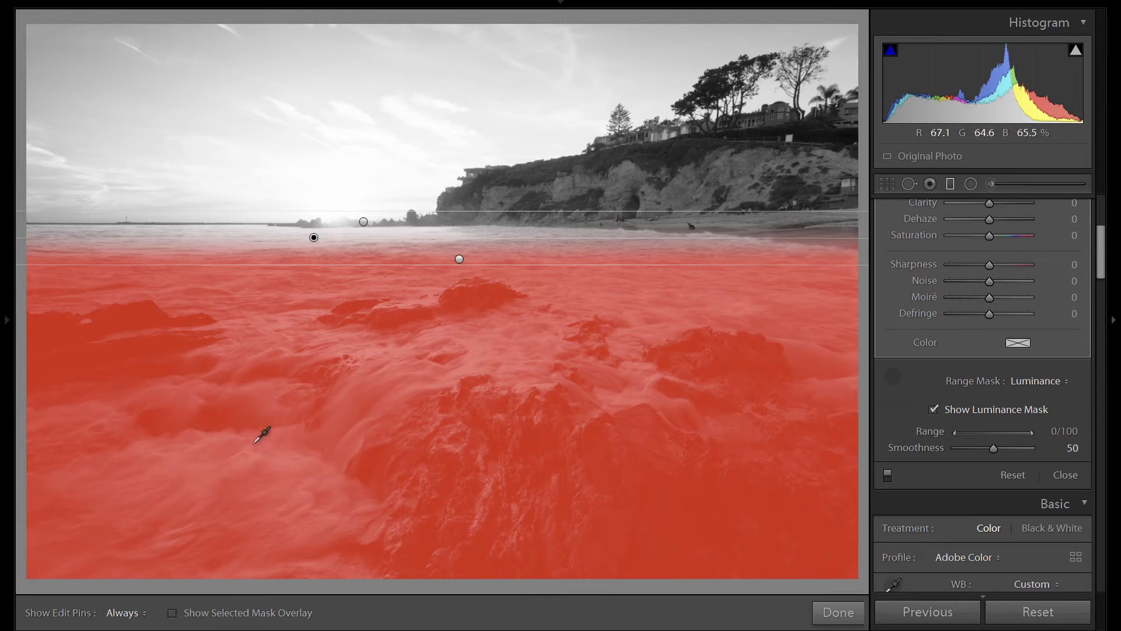
pyautogui.click(399, 368)
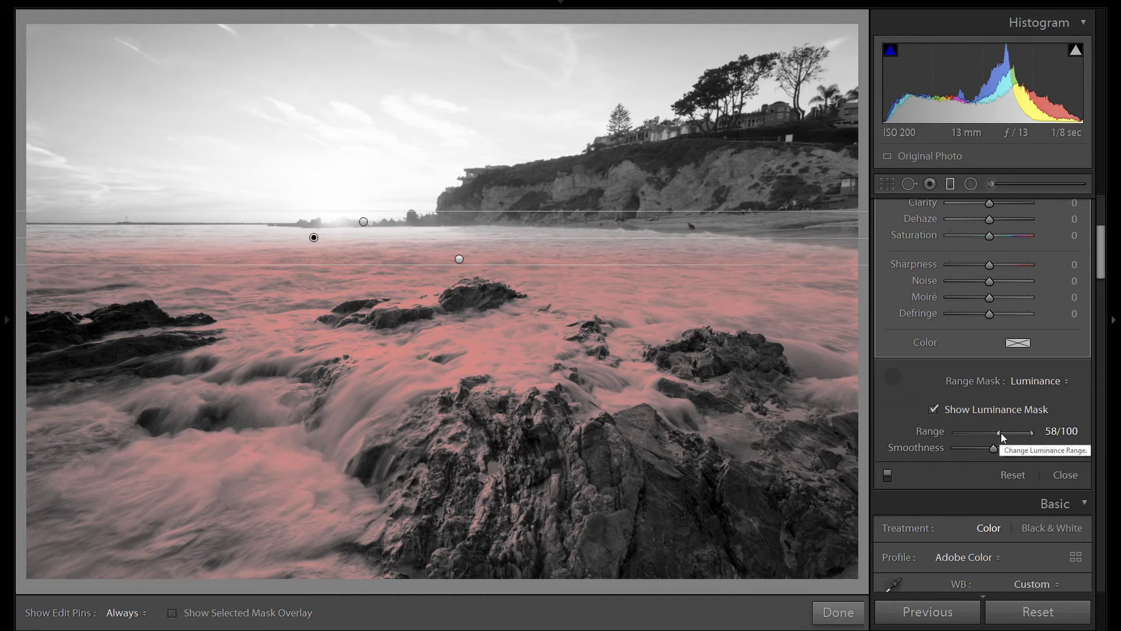
pyautogui.moveTo(999, 433)
pyautogui.mouseDown()
pyautogui.moveTo(1010, 434)
pyautogui.moveTo(990, 433)
pyautogui.mouseUp()
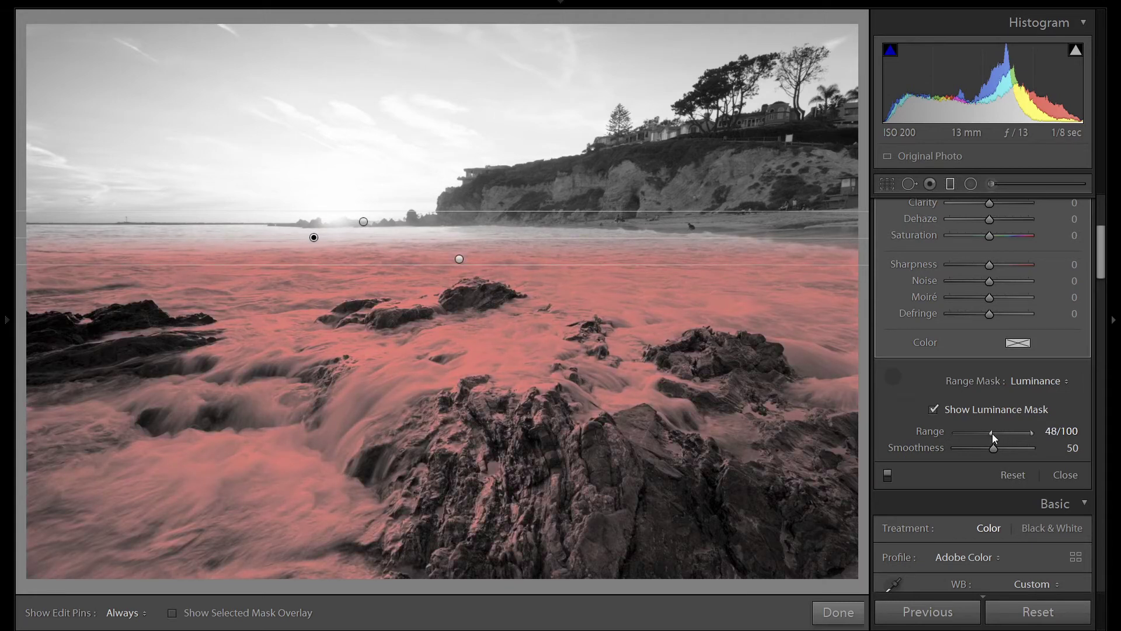
pyautogui.moveTo(993, 433); pyautogui.dragTo(995, 432)
# Turn off the luminance mask preview and raise the filter's exposure to 1.10 to brighten the surf.
pyautogui.click(999, 409)
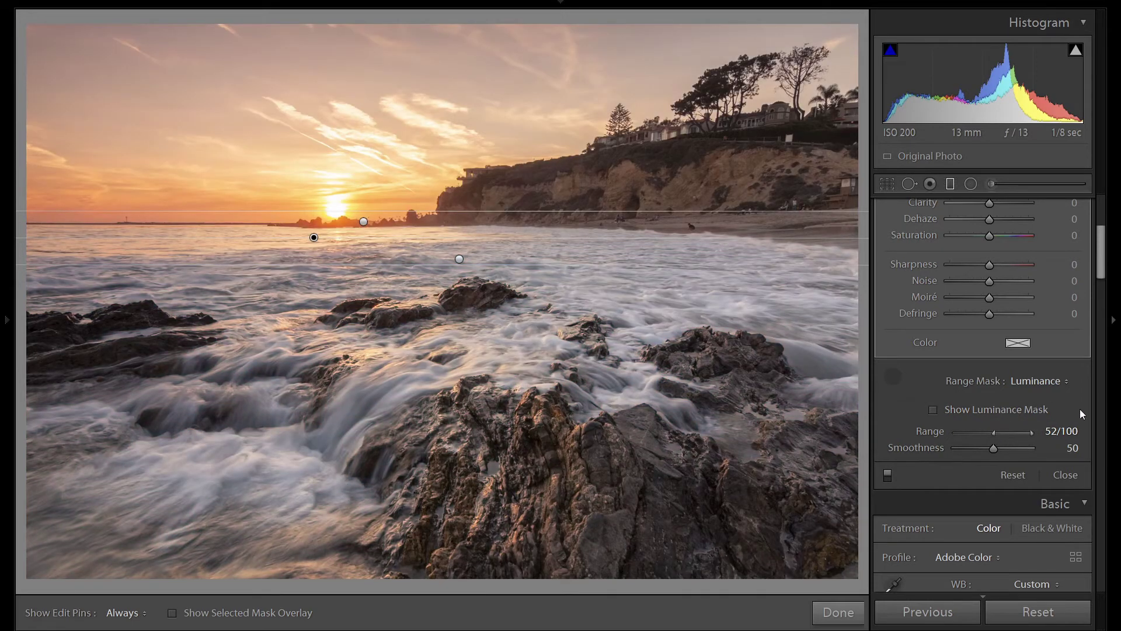
pyautogui.scroll(5, 1080, 413)
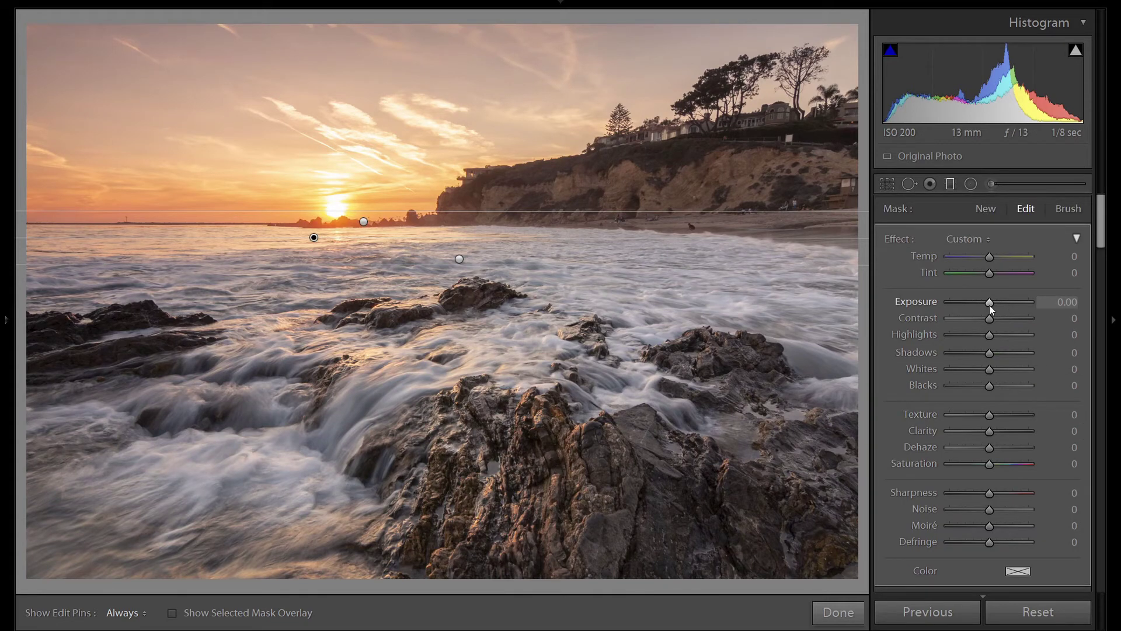
pyautogui.scroll(5, 989, 305)
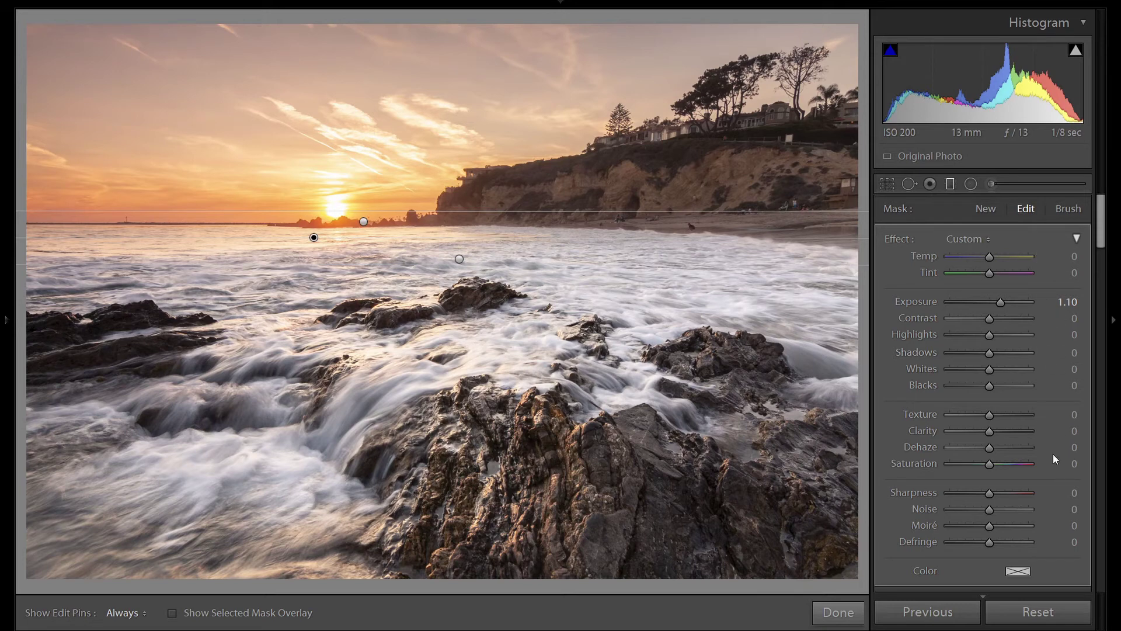
pyautogui.scroll(-5, 1053, 453)
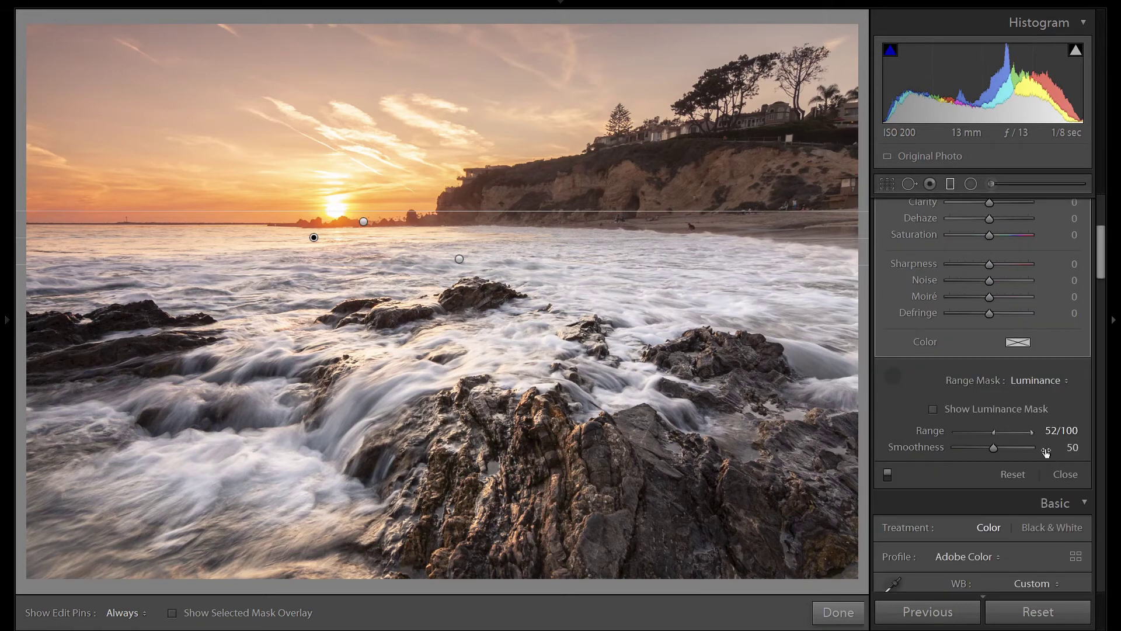
pyautogui.click(887, 474)
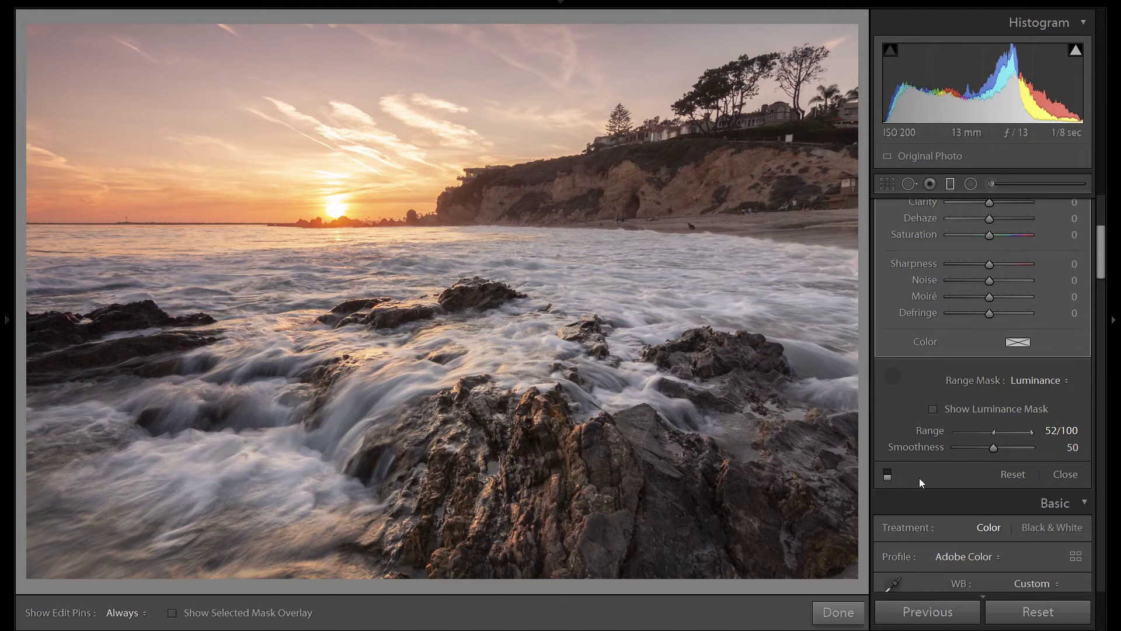
pyautogui.click(888, 474)
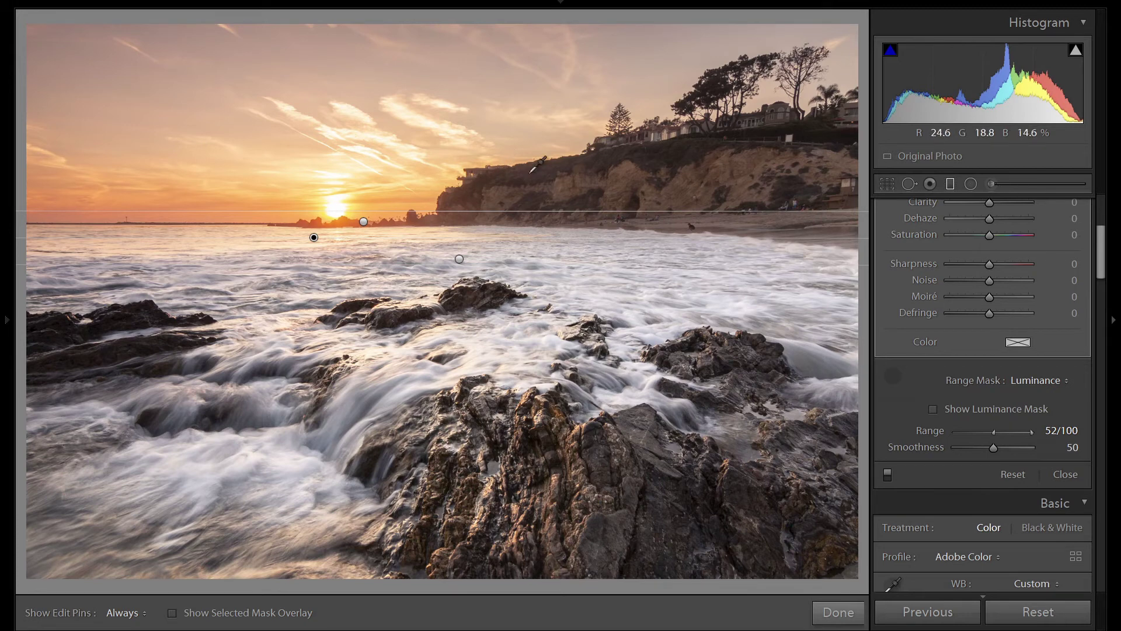
# With the Adjustment Brush and mask overlay on, paint an auto-masked stroke across the cliff.
pyautogui.click(992, 184)
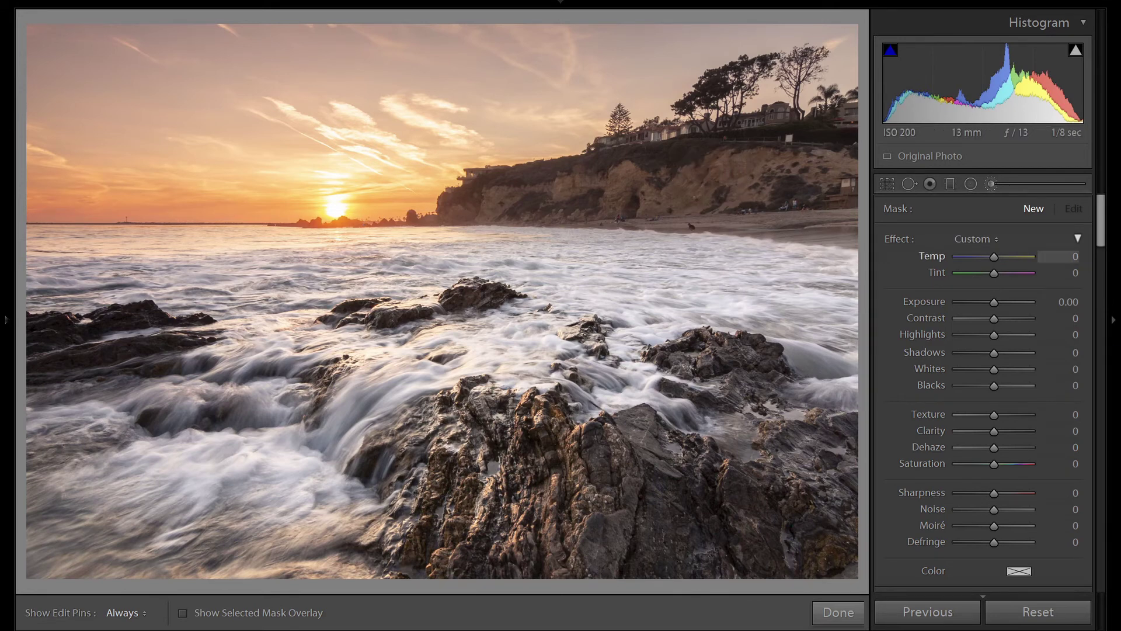
pyautogui.scroll(-3, 1076, 424)
pyautogui.scroll(3, 660, 183)
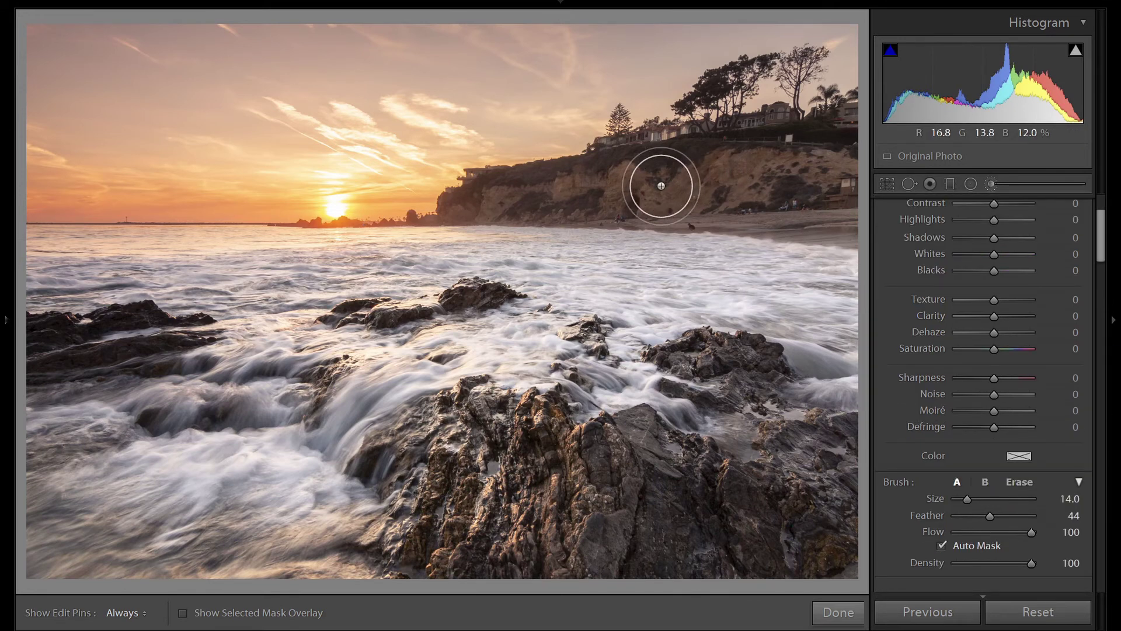
pyautogui.press('o')
pyautogui.press('h')
pyautogui.moveTo(625, 181)
pyautogui.mouseDown()
pyautogui.moveTo(844, 132)
pyautogui.moveTo(843, 177)
pyautogui.moveTo(764, 190)
pyautogui.moveTo(635, 184)
pyautogui.moveTo(864, 209)
pyautogui.moveTo(709, 180)
pyautogui.moveTo(466, 204)
pyautogui.mouseUp()
# Hide the mask overlay and darken the painted cliff with exposure -0.40.
pyautogui.press('h')
pyautogui.scroll(-2, 490, 199)
pyautogui.press('h')
pyautogui.press('h')
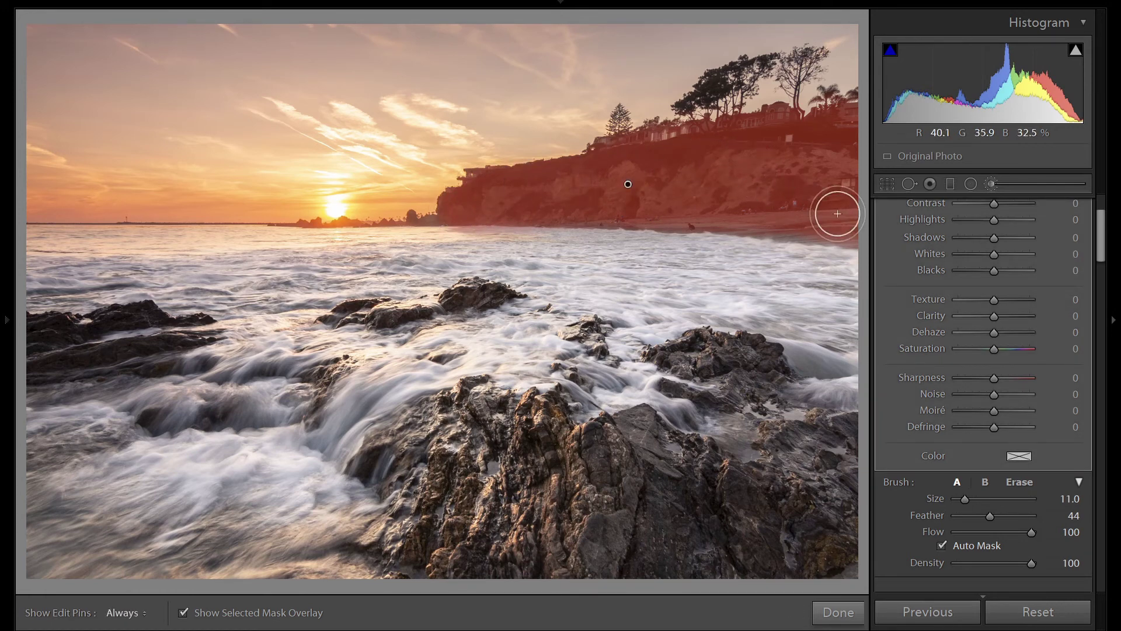
pyautogui.press('o')
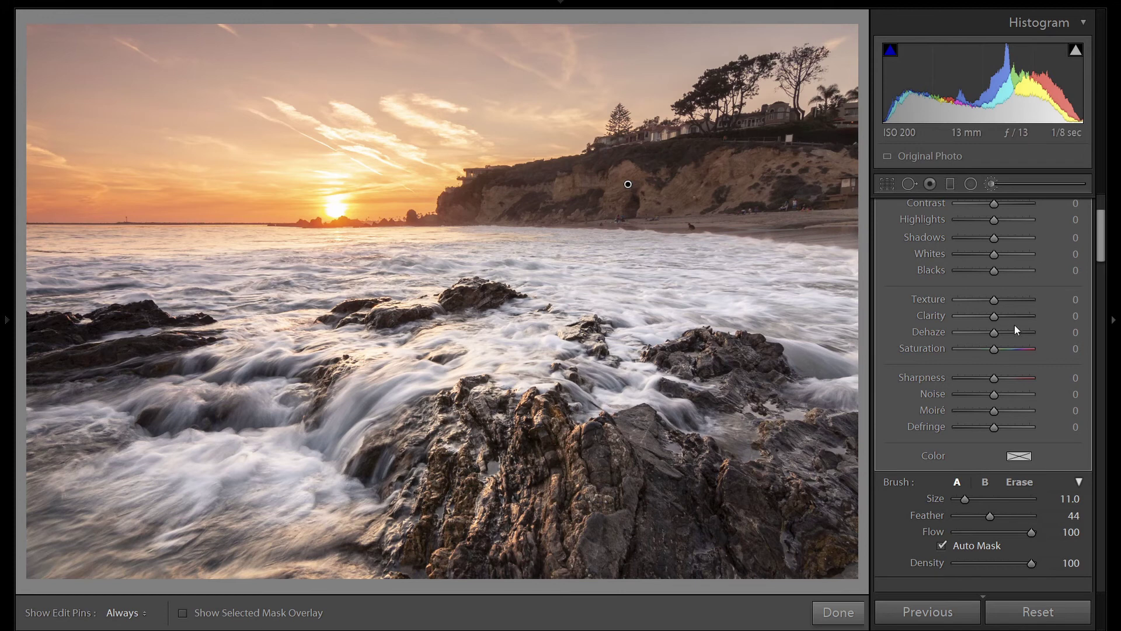
pyautogui.scroll(2, 1044, 311)
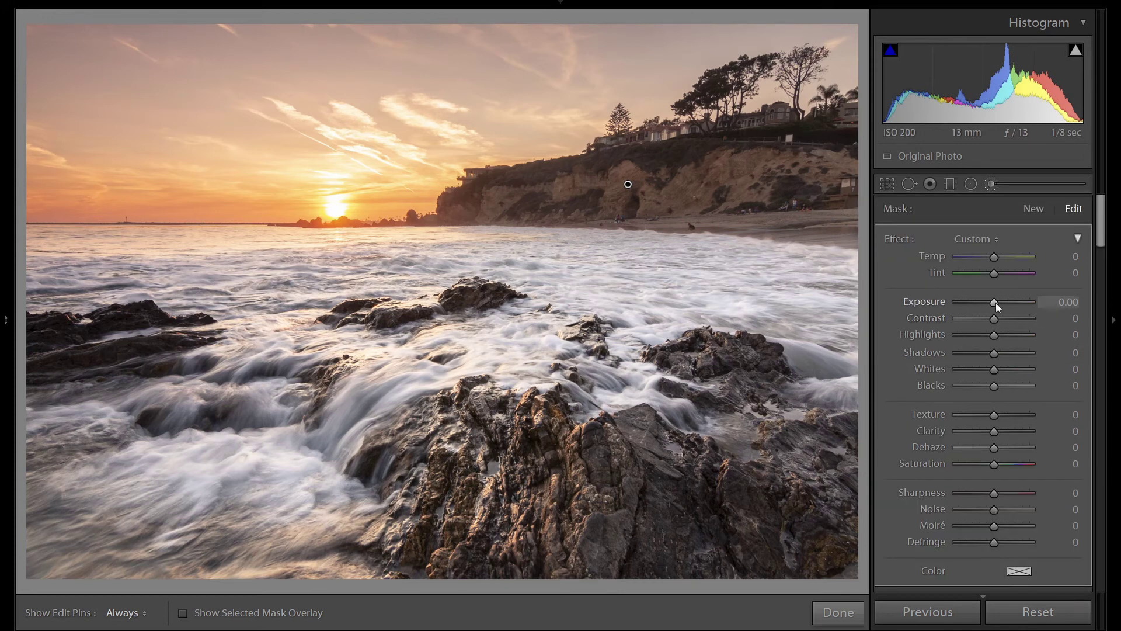
pyautogui.press('Down')
pyautogui.press('Down')
pyautogui.press('Down')
pyautogui.press('Down')
pyautogui.press('Down')
pyautogui.press('Down')
pyautogui.press('Down')
pyautogui.press('Down')
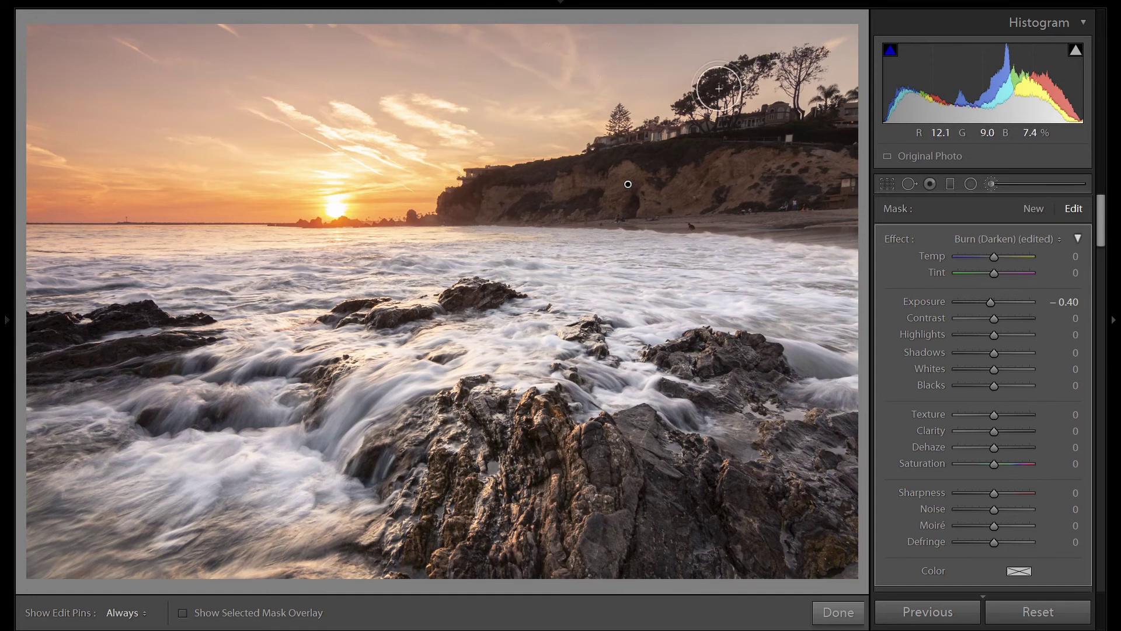
# Leave brush editing and set HSL Luminance Orange to -10.
pyautogui.click(995, 183)
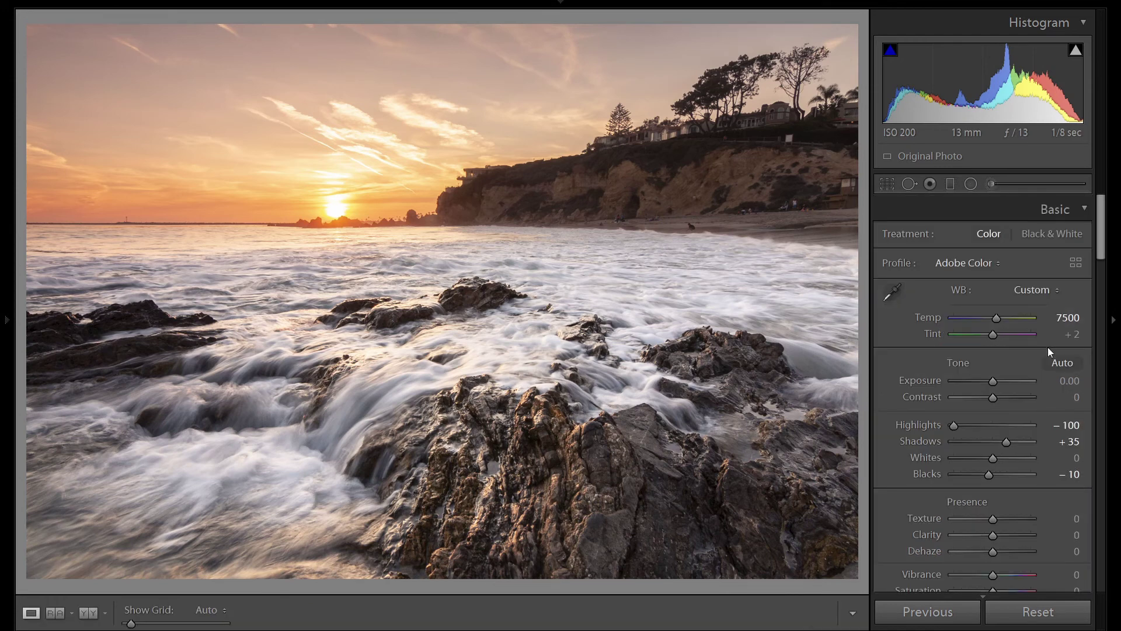
pyautogui.scroll(-10, 1045, 394)
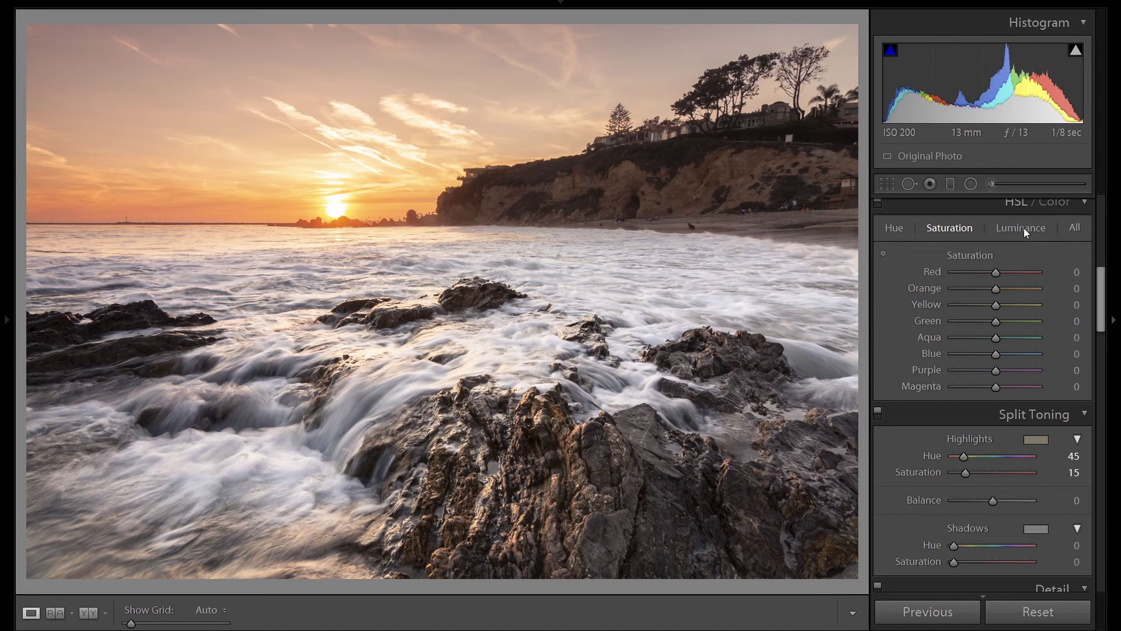
pyautogui.click(1021, 226)
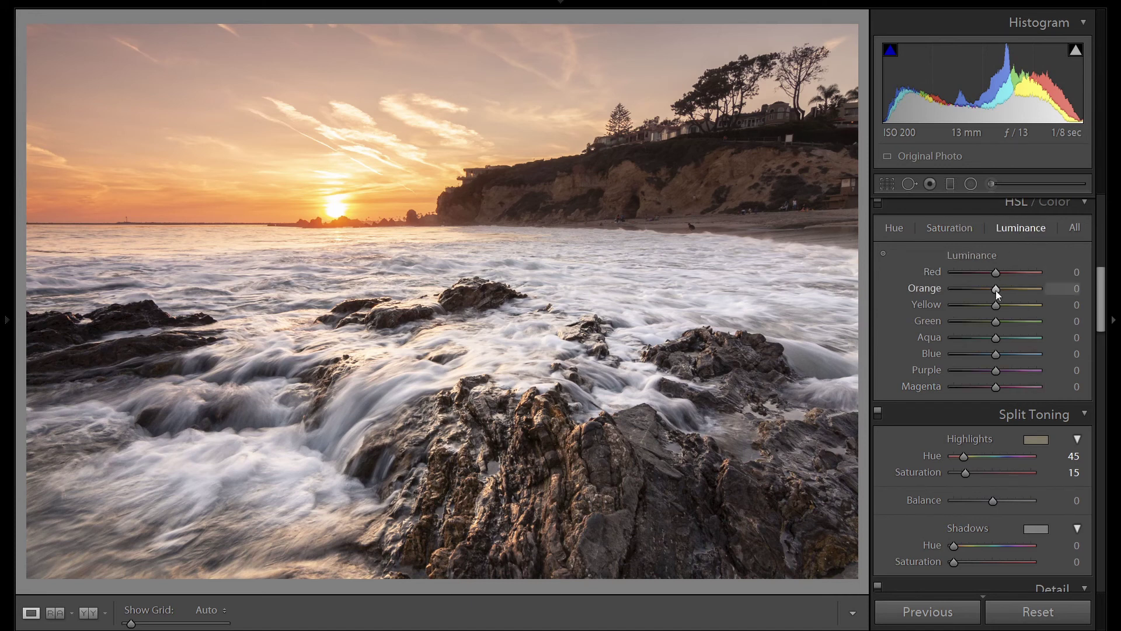
pyautogui.press('Down')
pyautogui.press('Down')
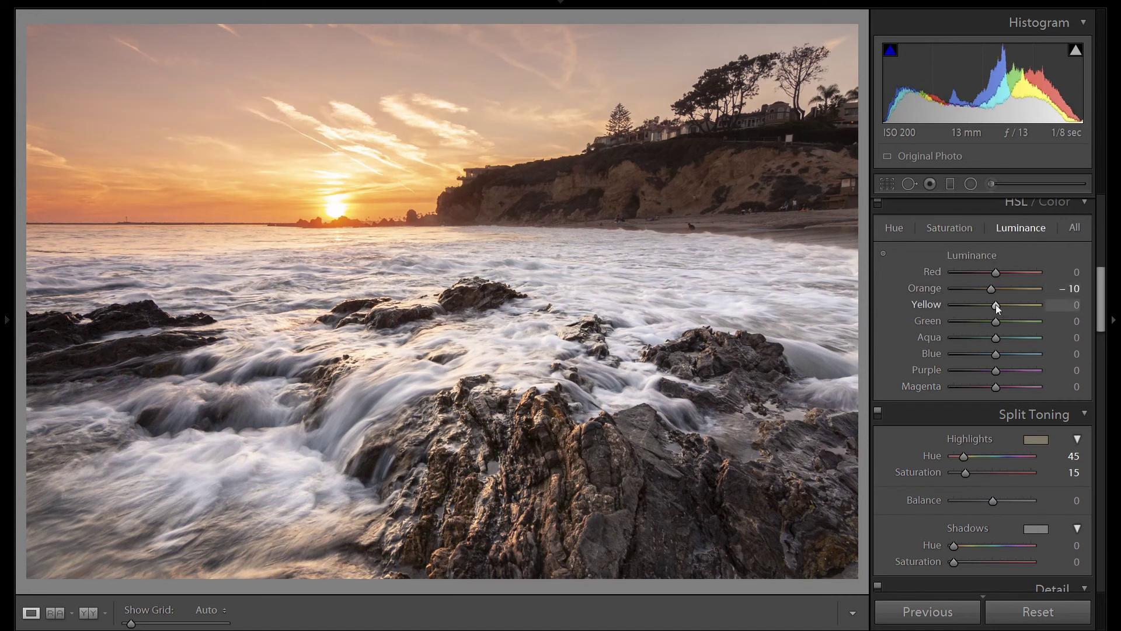
# Boost HSL Saturation for Orange and Yellow to +10 each.
pyautogui.click(956, 230)
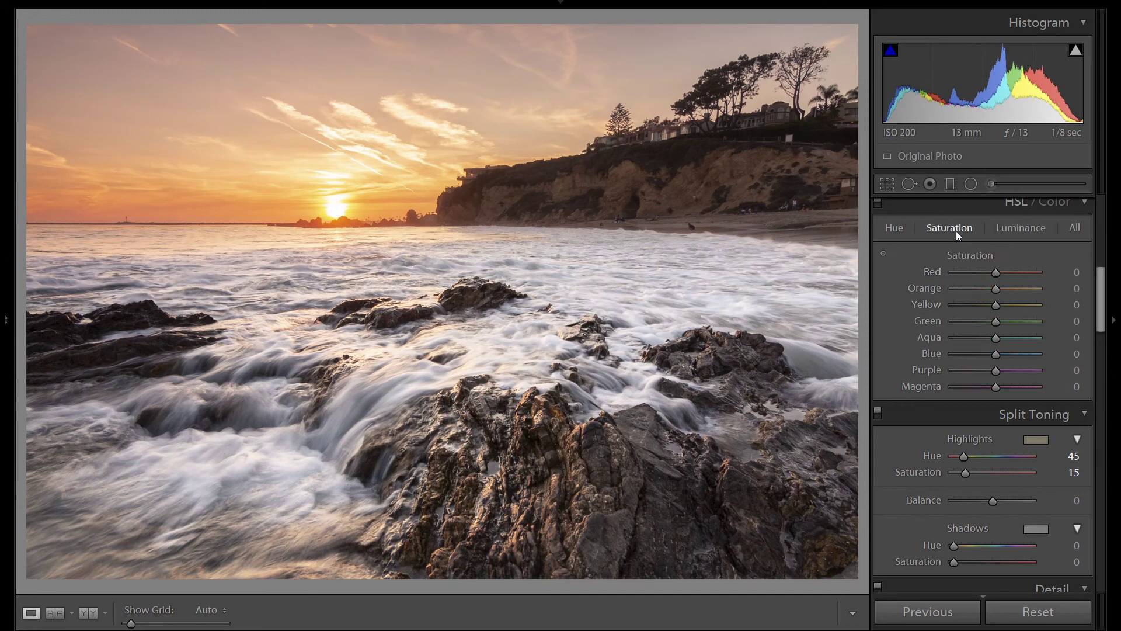
pyautogui.press('Up')
pyautogui.press('Up')
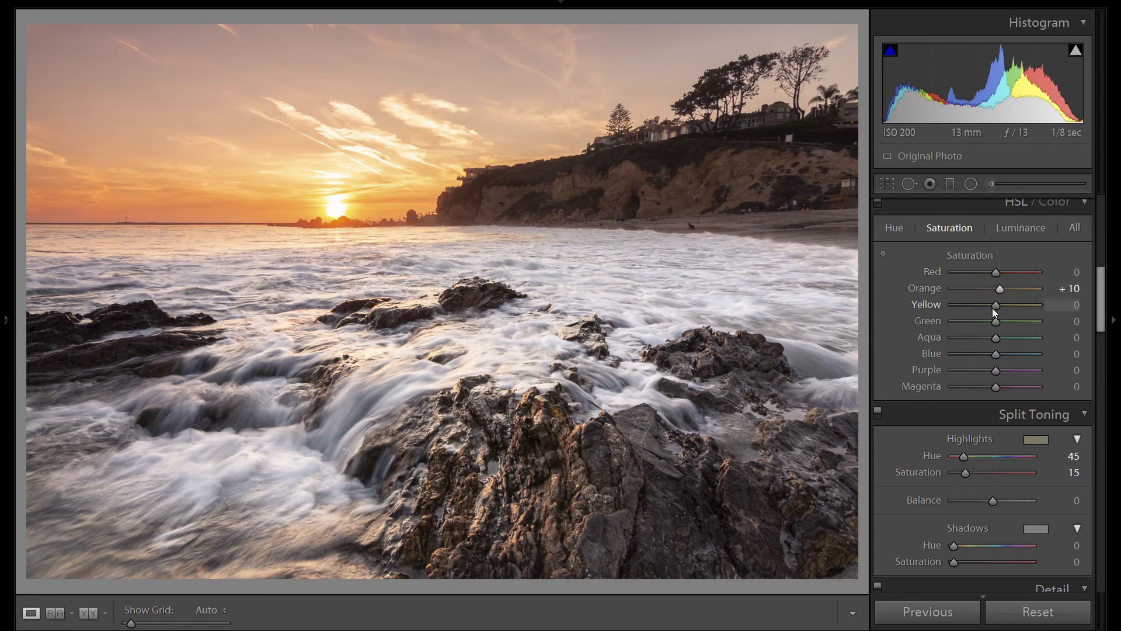
pyautogui.press('Up')
pyautogui.press('Up')
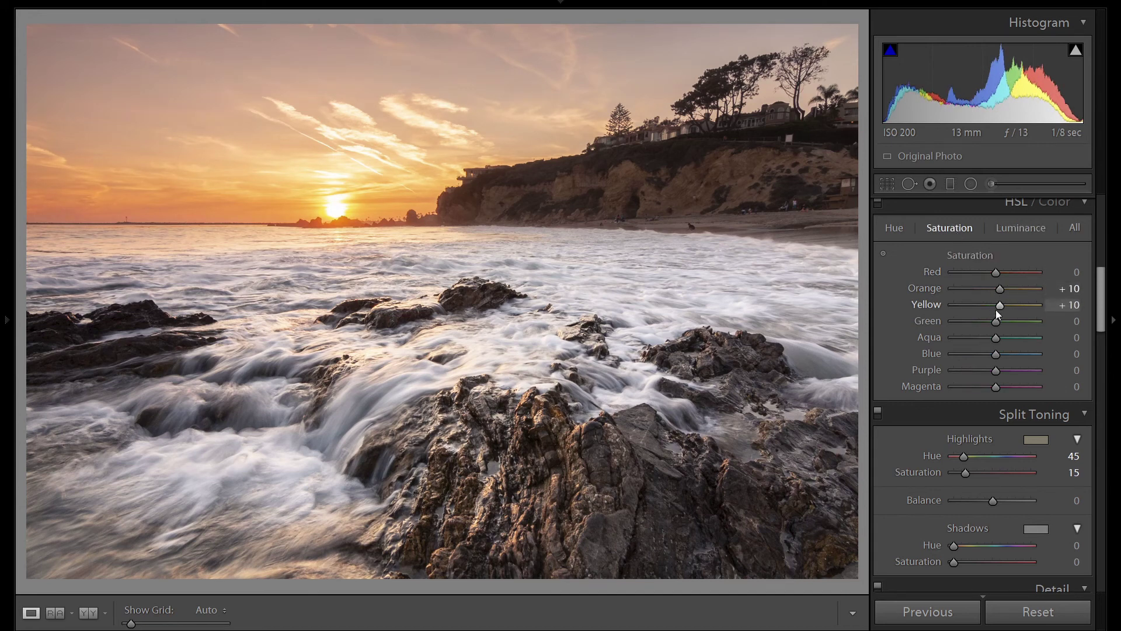